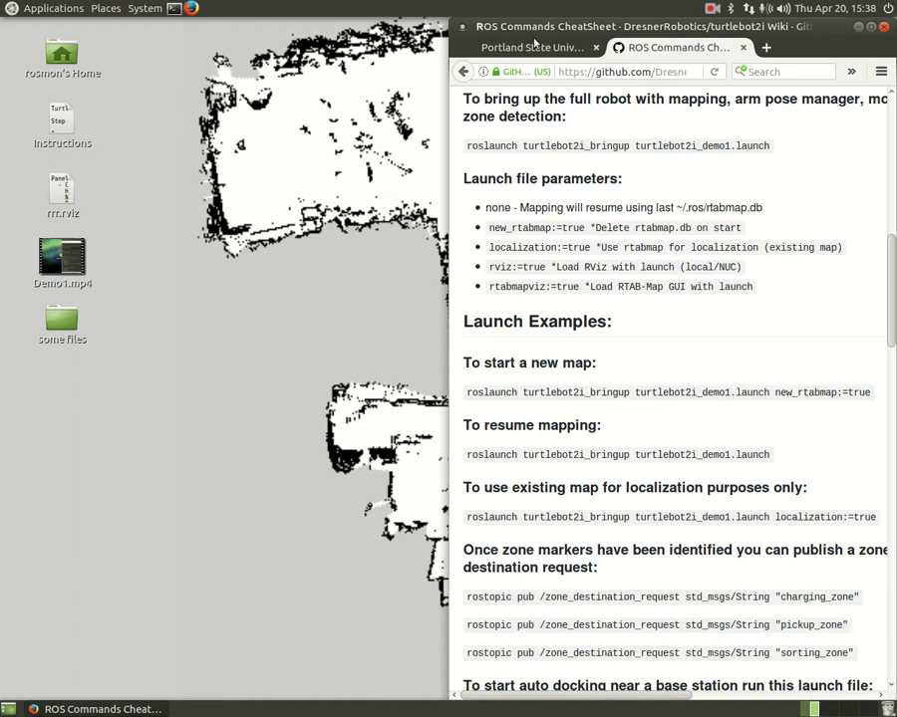
# - Switch to the pdxrobotics.com tab, maximize Firefox and scroll down toward Tutorial 2
pyautogui.click(534, 46)
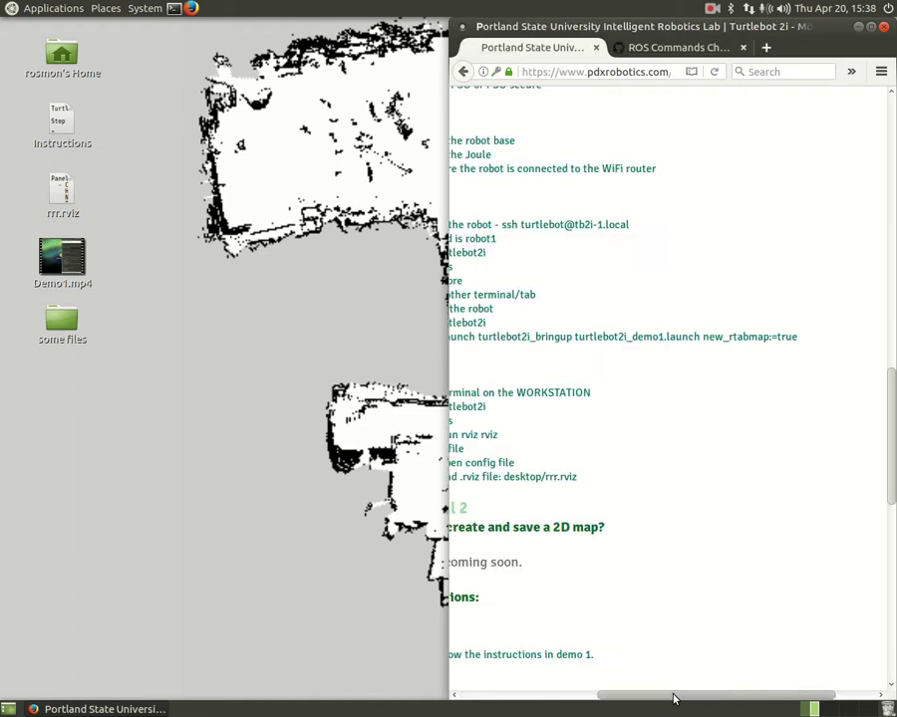
pyautogui.moveTo(676, 692); pyautogui.dragTo(544, 677)
pyautogui.doubleClick(670, 37)
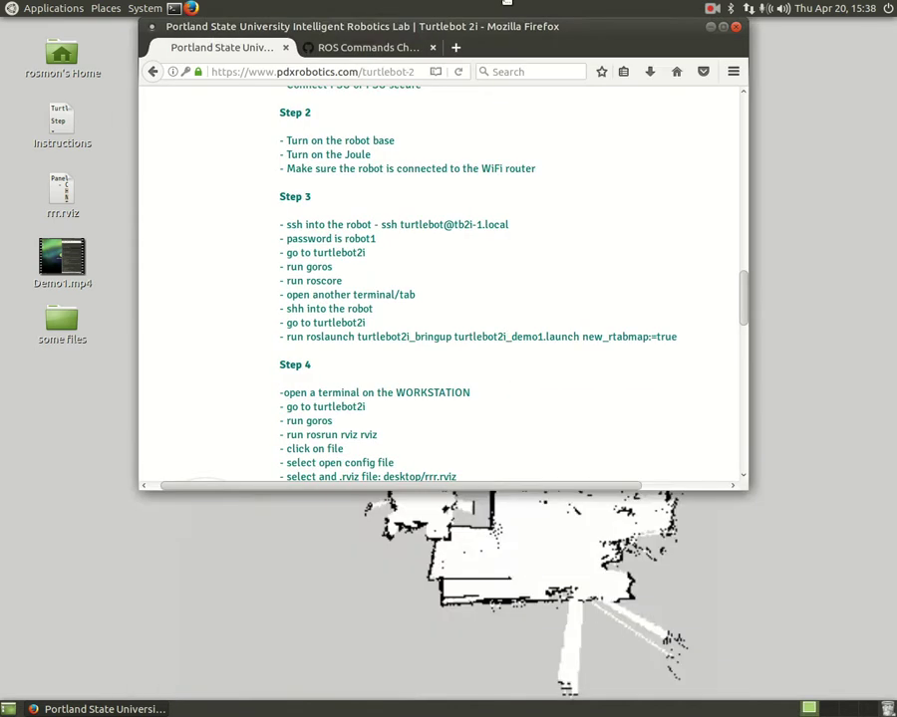
pyautogui.scroll(-5, 479, 339)
# - Highlight the Tutorial 2 heading, the 'Video - coming soon.' line and its Step 2 instructions
pyautogui.moveTo(251, 188); pyautogui.dragTo(375, 205)
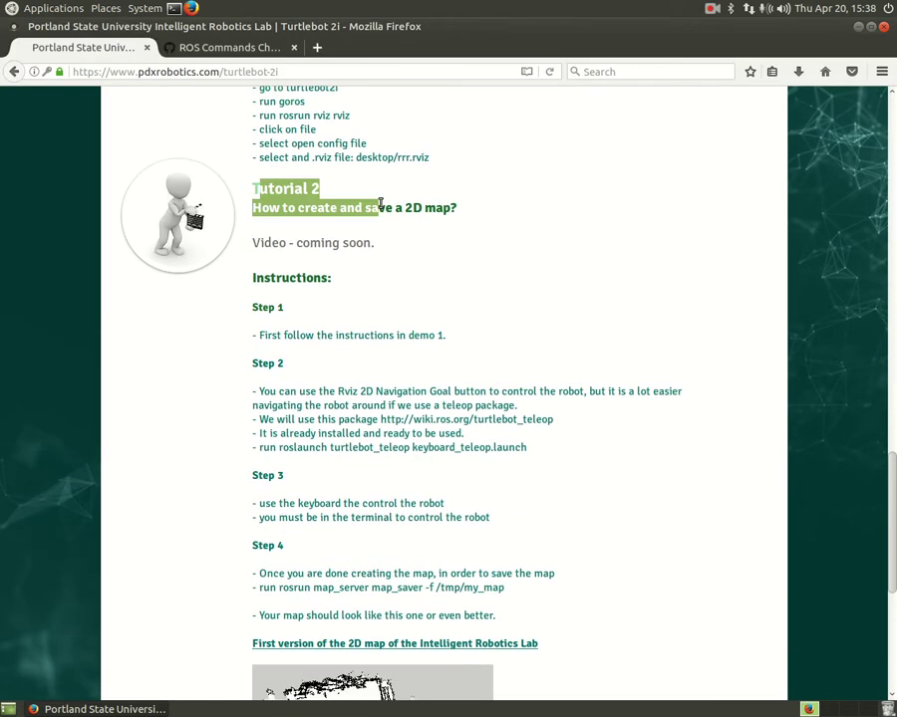
pyautogui.click(354, 199)
pyautogui.moveTo(254, 241); pyautogui.dragTo(427, 246)
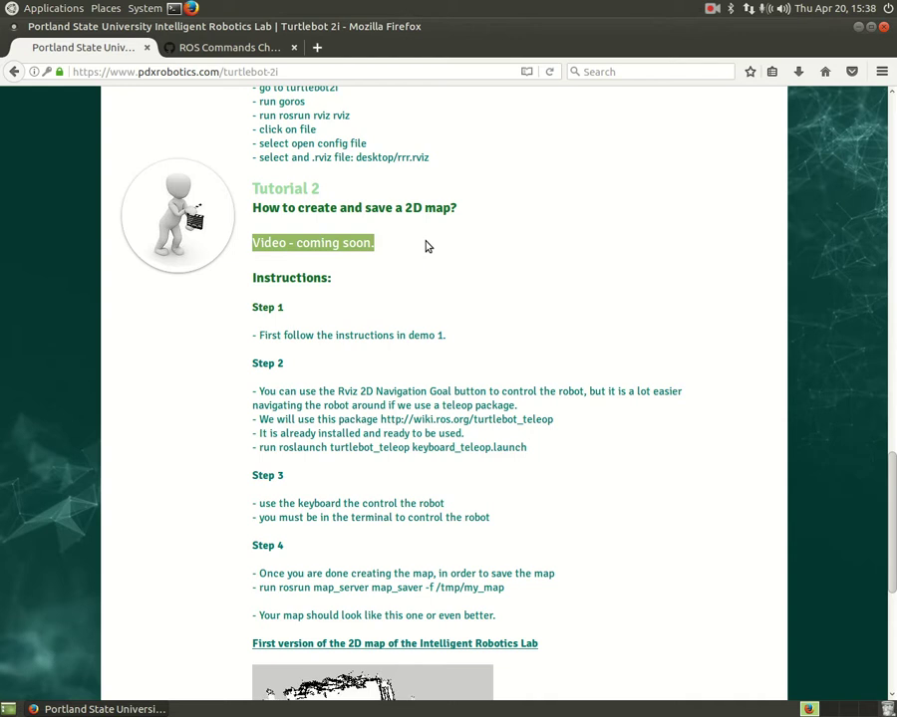
pyautogui.click(427, 246)
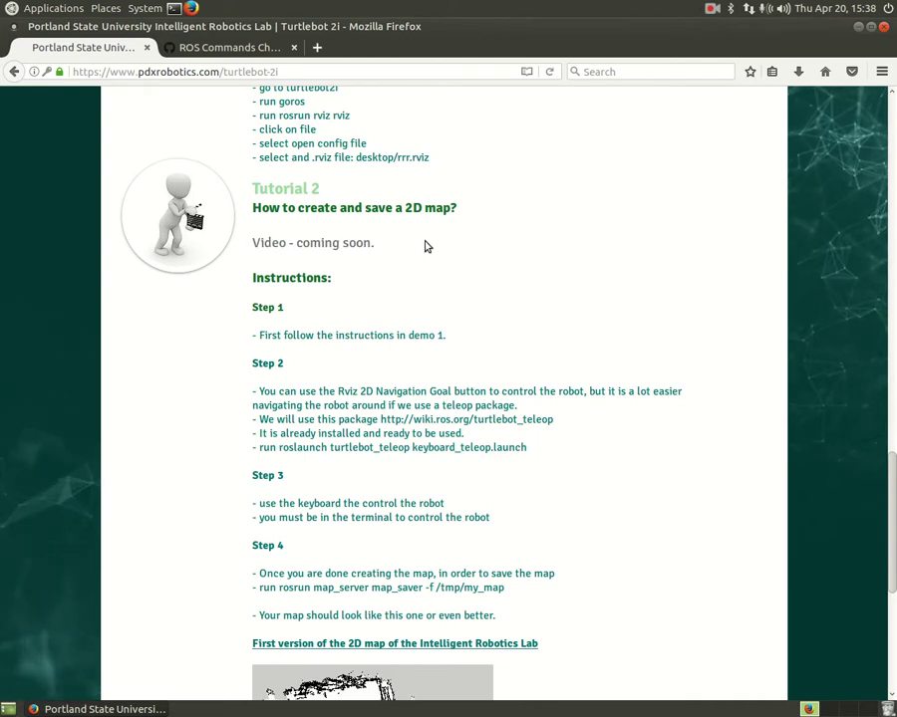
pyautogui.moveTo(251, 279); pyautogui.dragTo(457, 501)
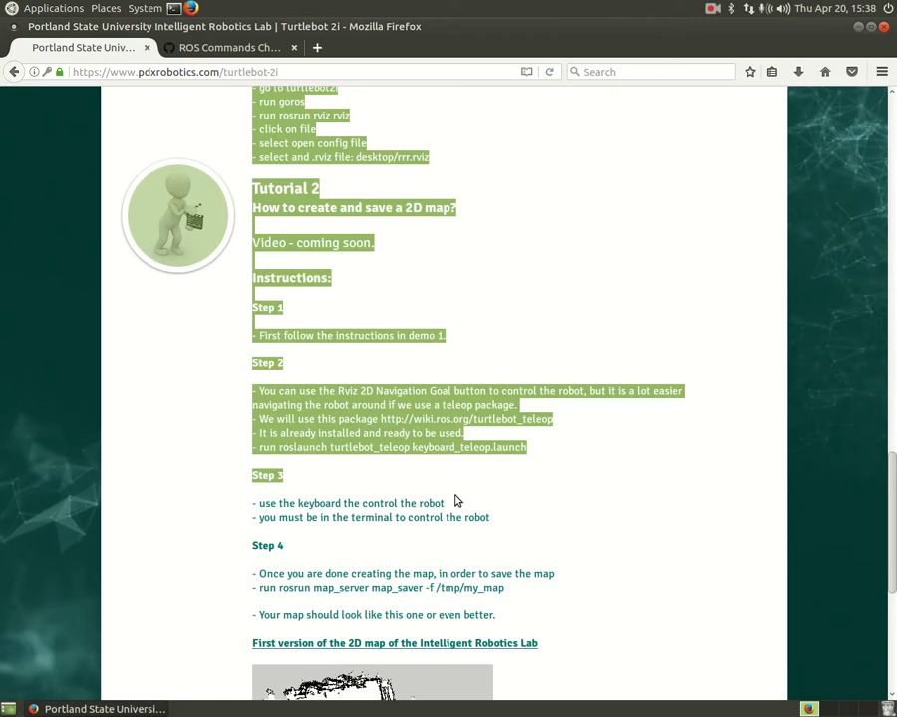
pyautogui.click(324, 405)
# - Scroll past Step 4's map_saver command until the lab's sample 2D map is fully visible
pyautogui.moveTo(254, 275); pyautogui.dragTo(485, 484)
pyautogui.click(484, 484)
pyautogui.scroll(-3, 484, 484)
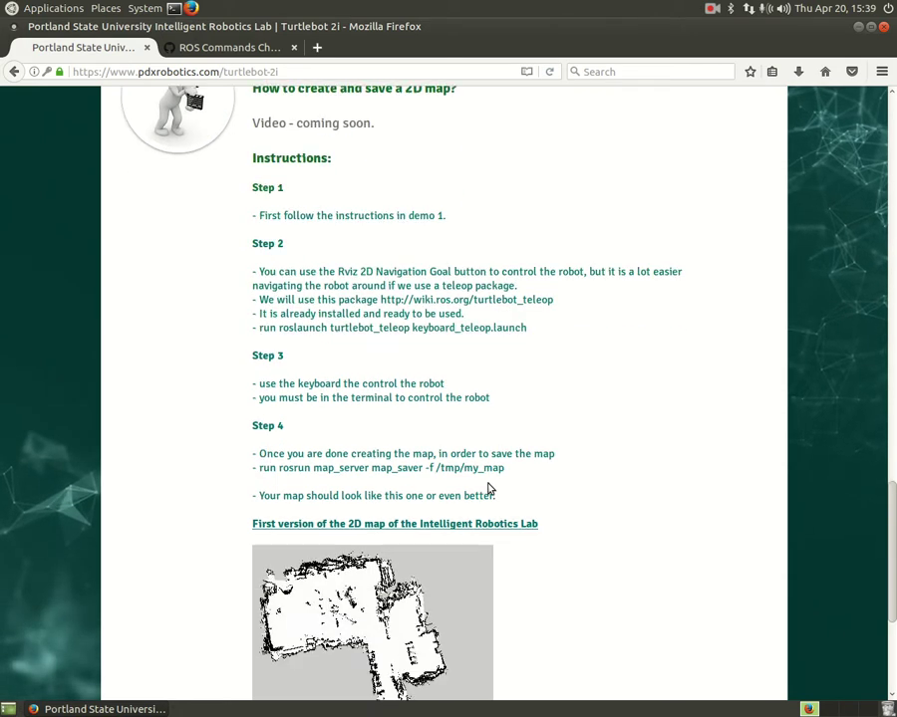
pyautogui.scroll(-4, 505, 467)
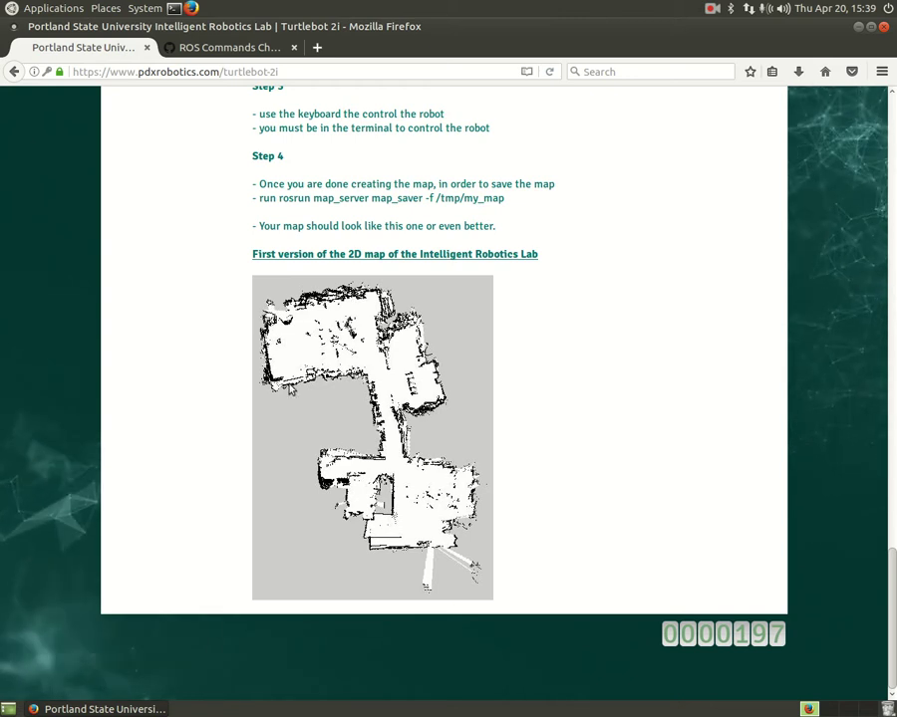
# - Scroll back to Tutorial 1's 'How to bring up Turtlebot?' Steps 1–3, highlighting the Step 1 line
pyautogui.scroll(8, 523, 474)
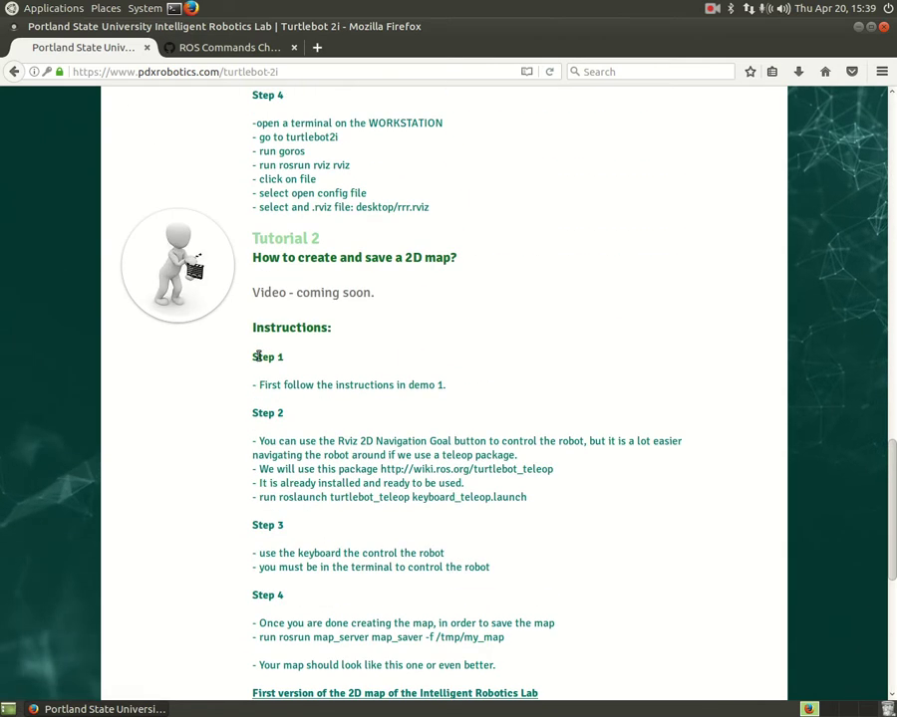
pyautogui.moveTo(257, 355); pyautogui.dragTo(458, 387)
pyautogui.click(280, 390)
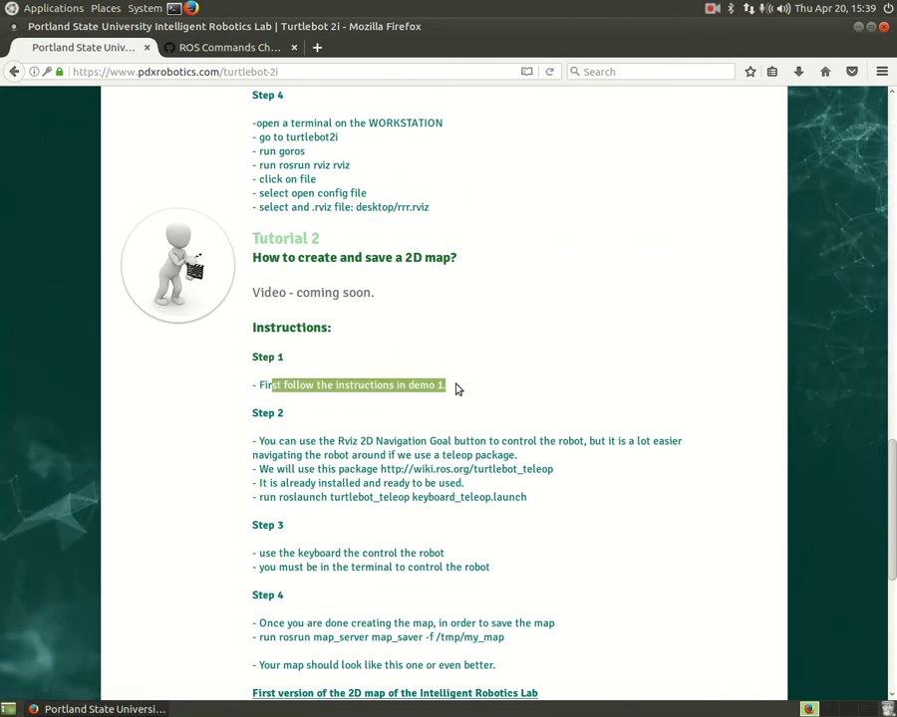
pyautogui.click(458, 386)
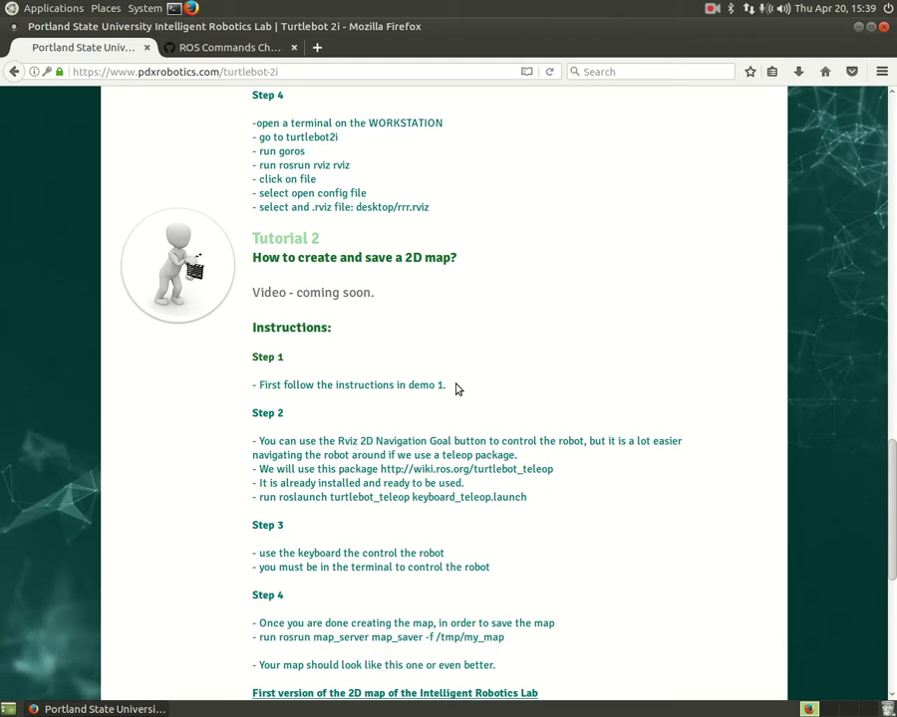
pyautogui.scroll(10, 453, 389)
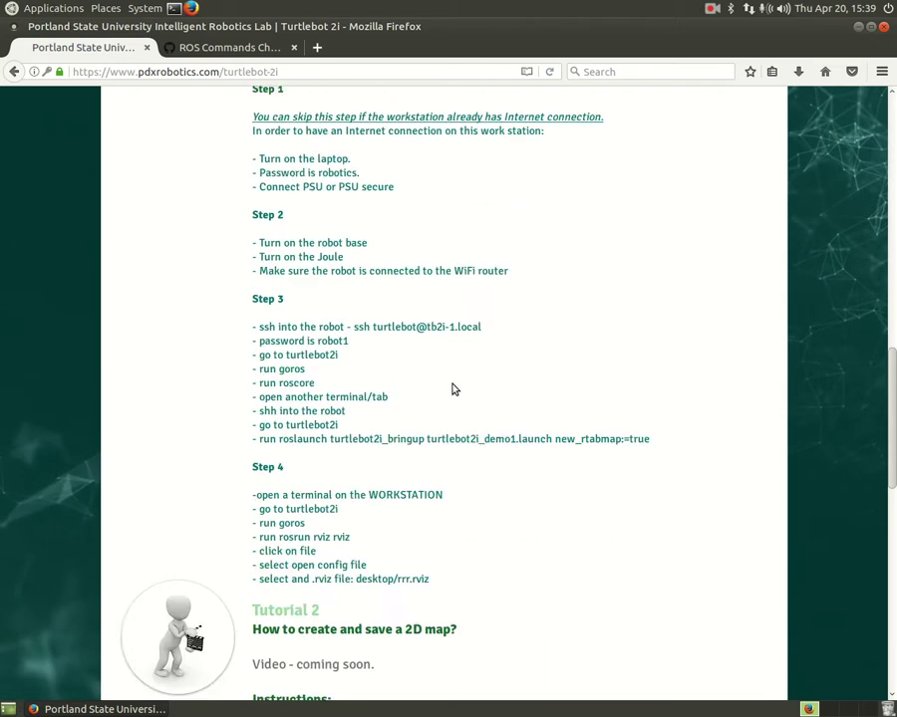
pyautogui.scroll(1, 454, 388)
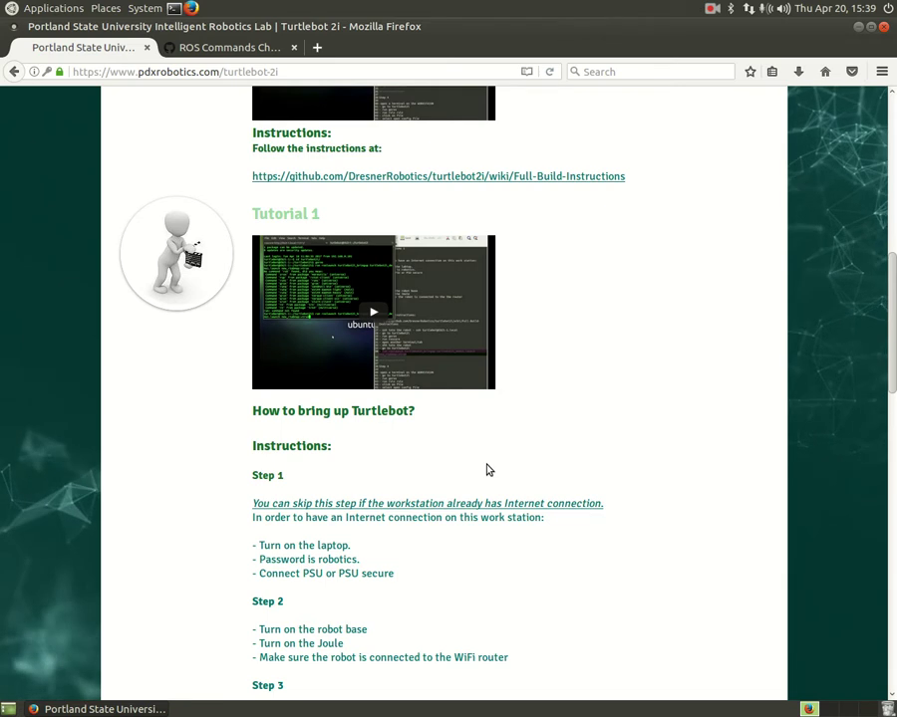
pyautogui.scroll(-2, 486, 466)
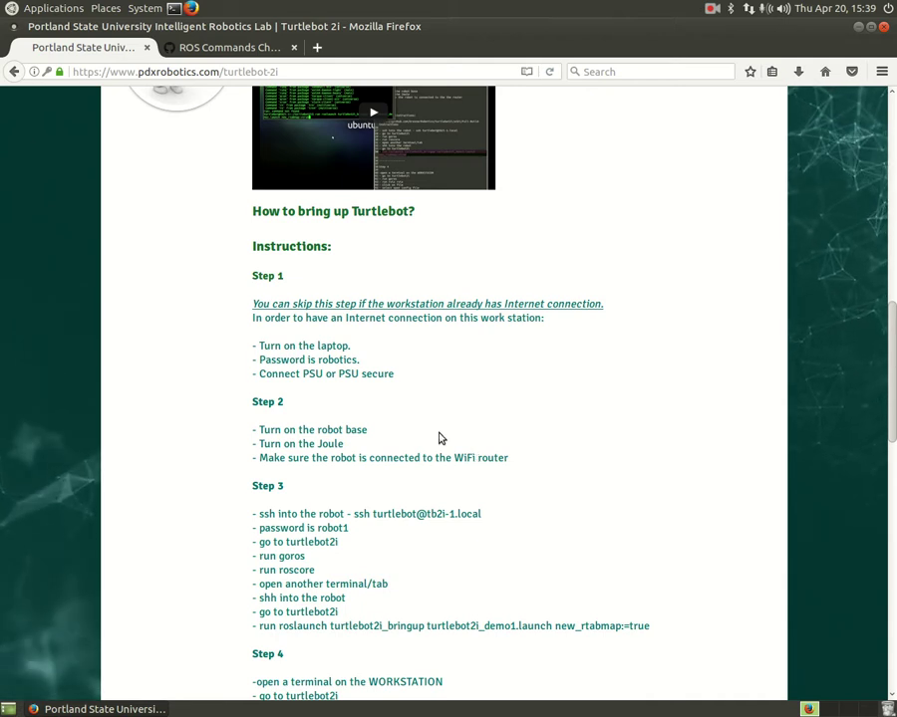
# - Open a new terminal window and position it over the middle of the page
pyautogui.click(175, 14)
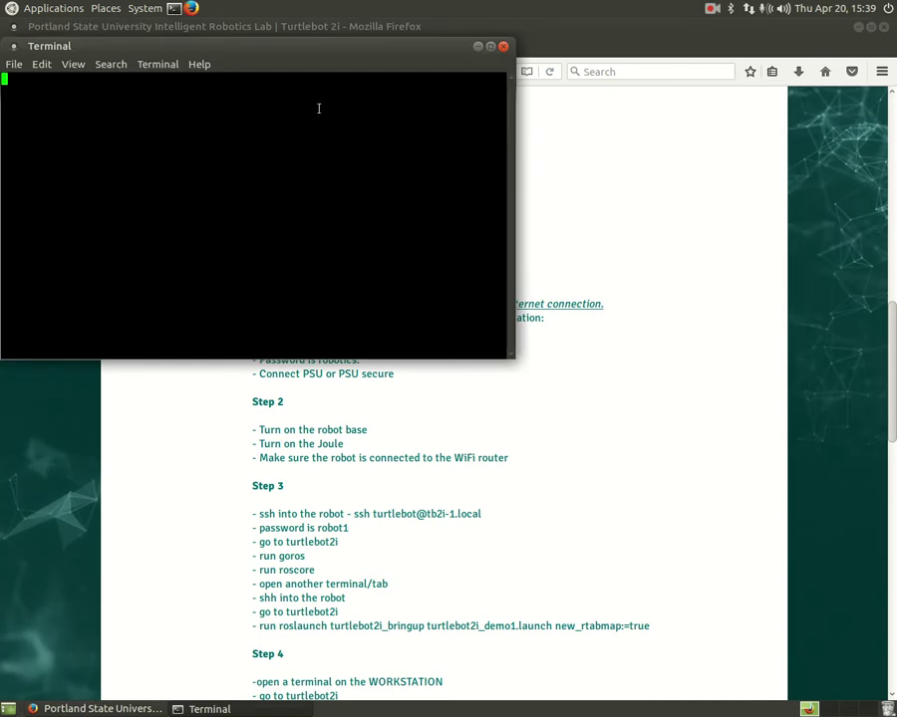
pyautogui.moveTo(310, 53); pyautogui.dragTo(510, 211)
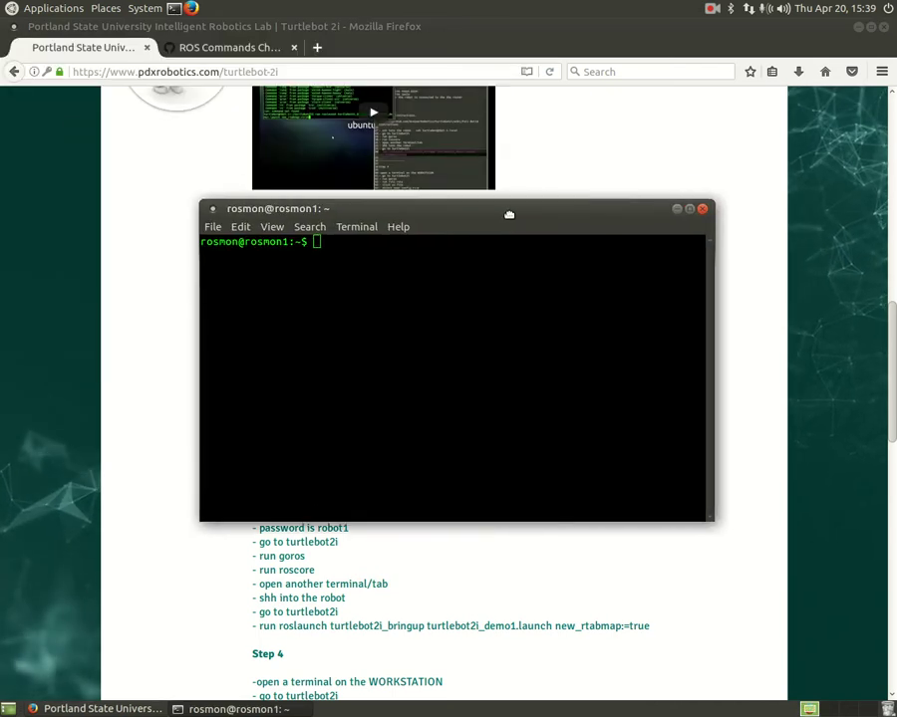
pyautogui.moveTo(510, 214); pyautogui.dragTo(563, 214)
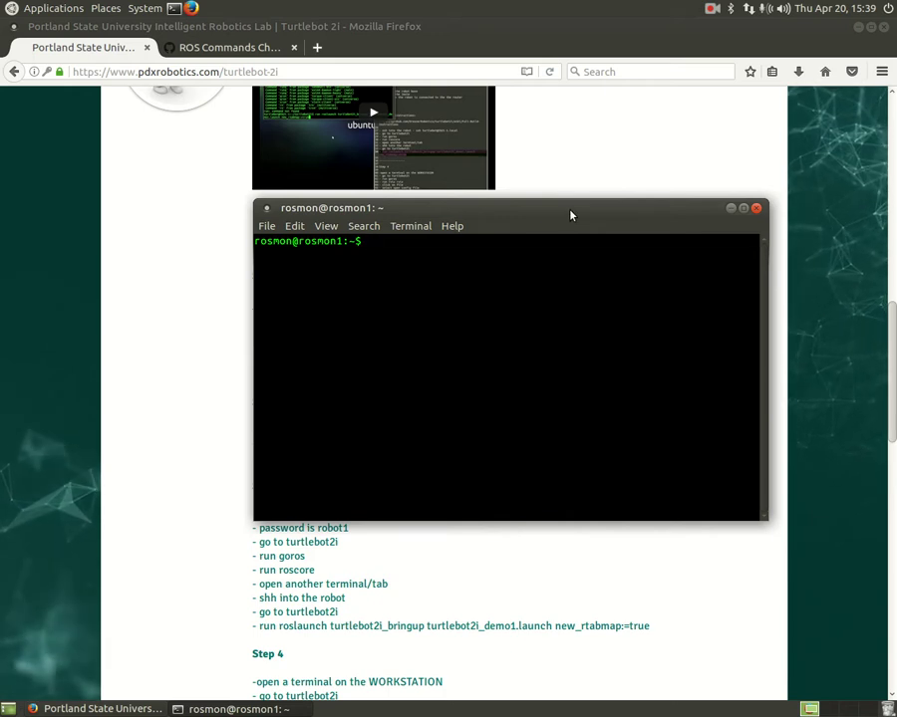
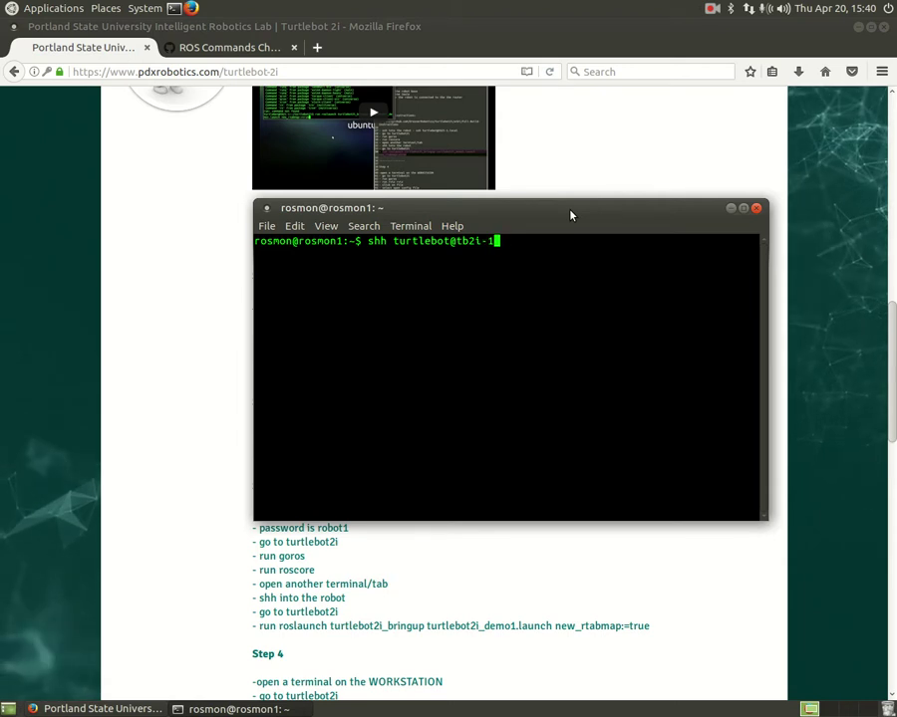
pyautogui.press('Return')
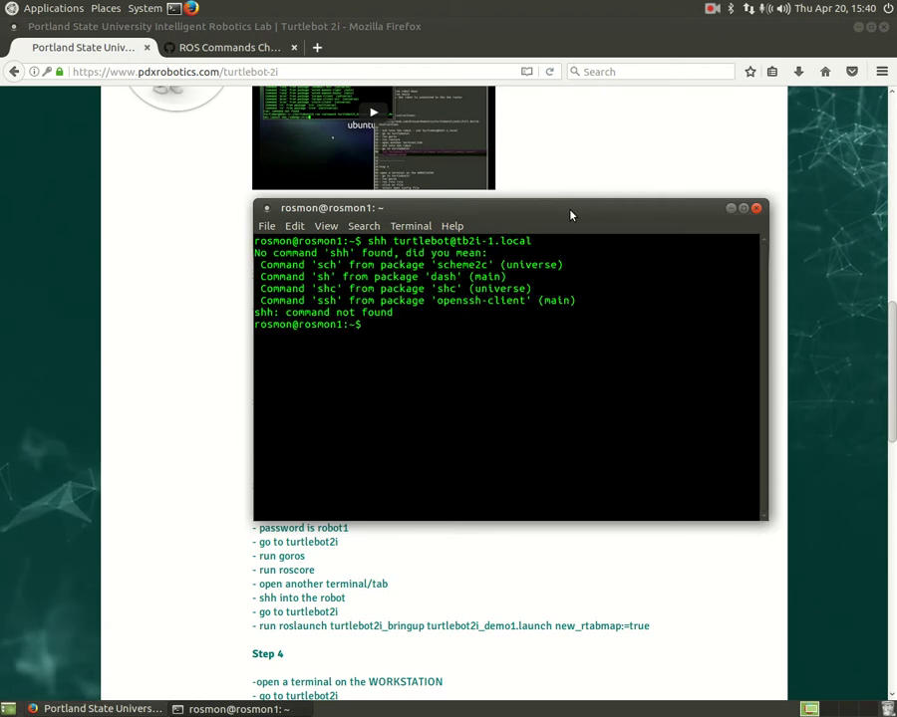
pyautogui.press('Up')
pyautogui.press('Left')
pyautogui.press('Left')
pyautogui.press('Left')
pyautogui.press('Left')
pyautogui.press('Left')
pyautogui.press('Left')
pyautogui.press('Left')
pyautogui.press('Left')
pyautogui.press('Left')
pyautogui.press('Left')
pyautogui.press('Left')
pyautogui.press('Left')
pyautogui.press('Left')
pyautogui.press('Left')
pyautogui.press('Left')
pyautogui.press('Left')
pyautogui.press('Left')
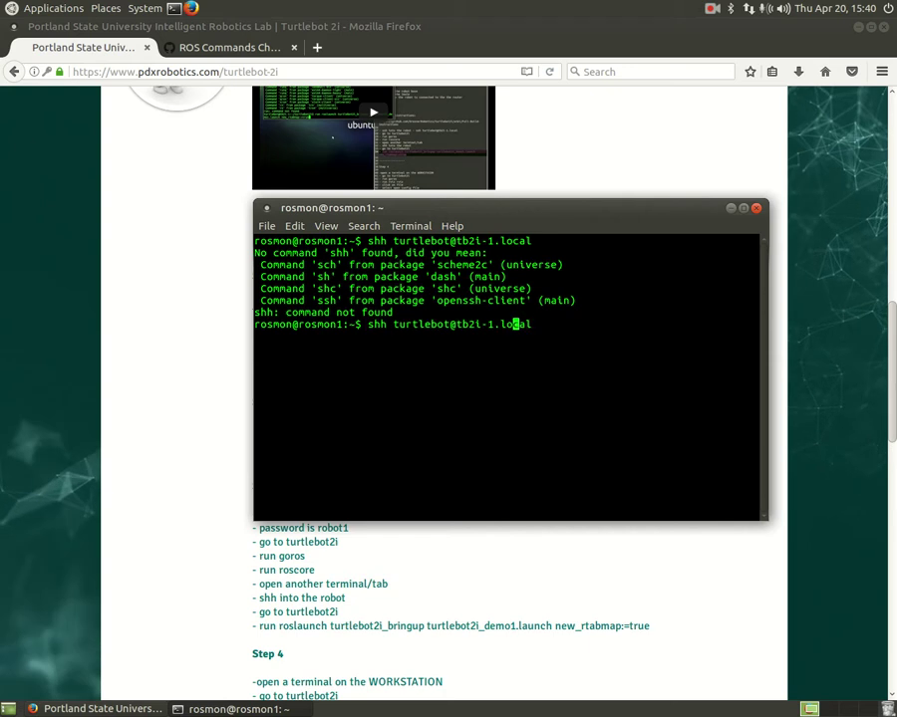
pyautogui.press('Delete')
pyautogui.press('Return')
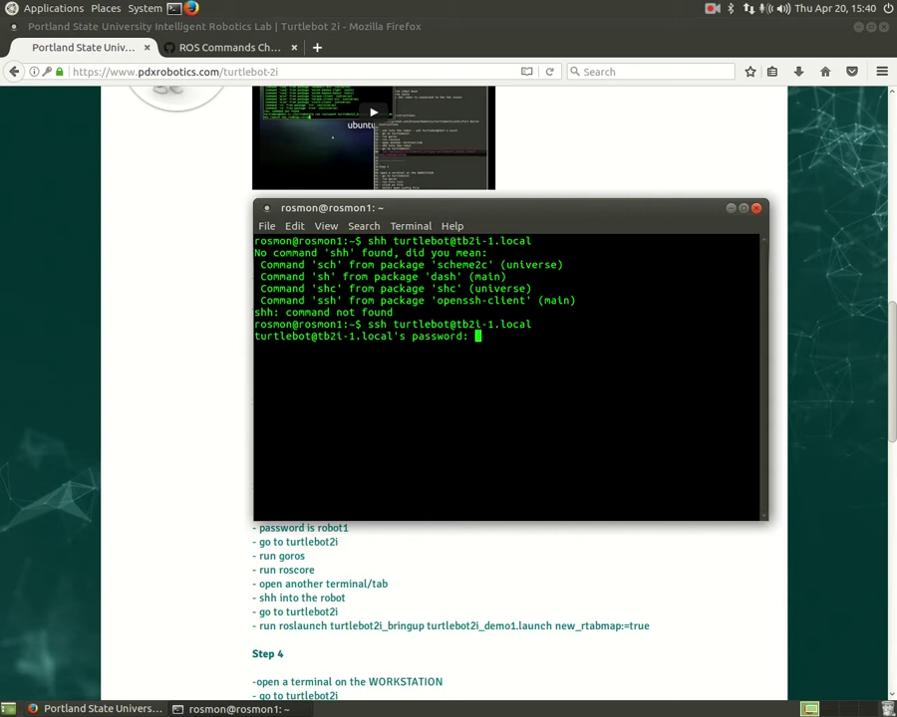
pyautogui.press('Return')
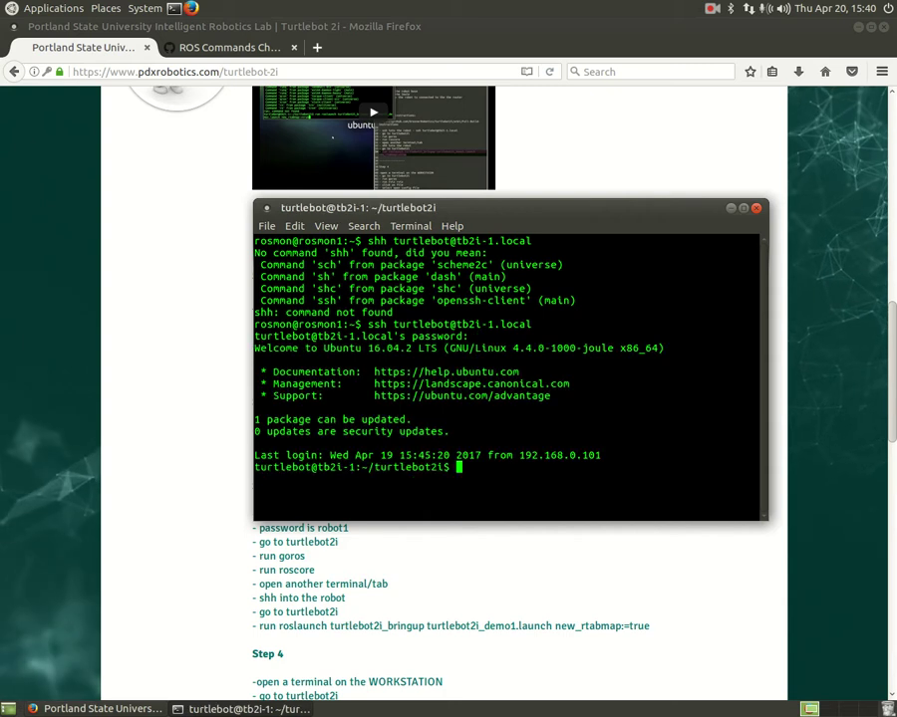
# - Move the terminal up and change into the ~/turtlebot2i folder
pyautogui.moveTo(547, 212); pyautogui.dragTo(529, 126)
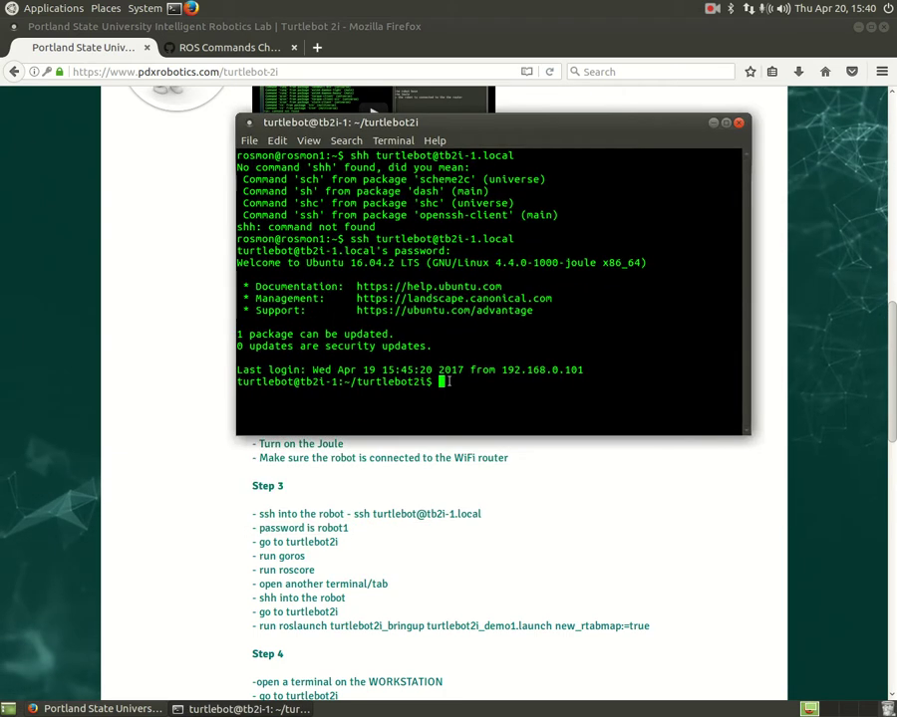
pyautogui.write('cd')
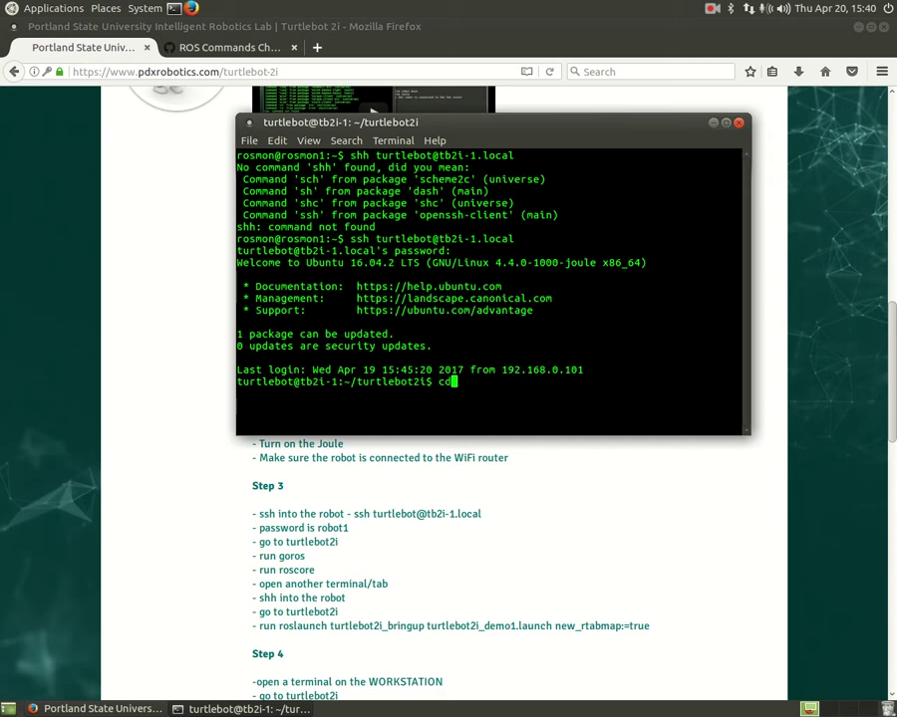
pyautogui.write('cd')
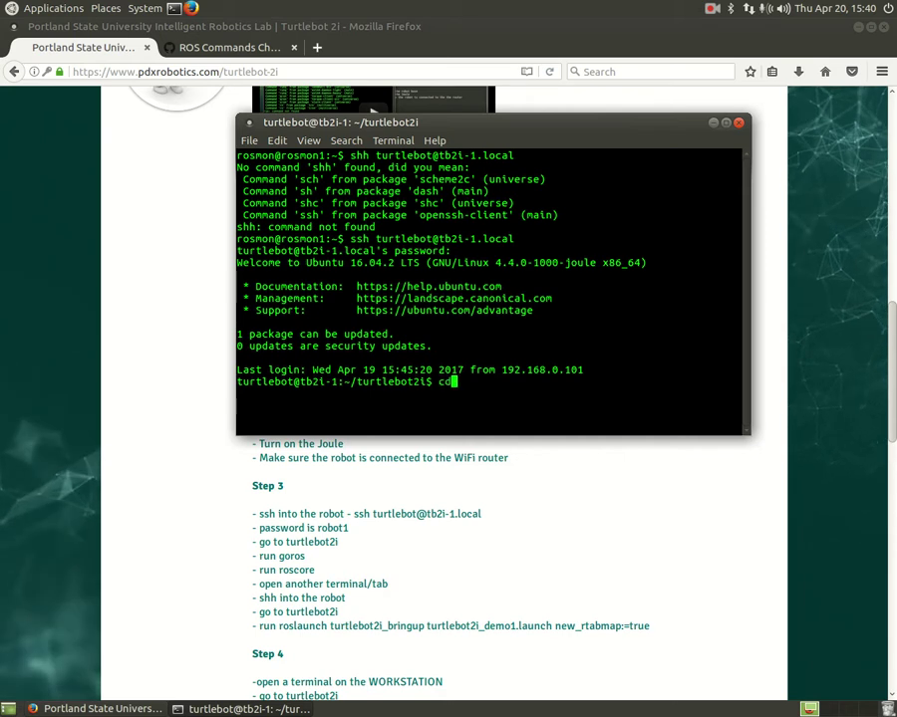
pyautogui.press('Return')
pyautogui.write('cd ')
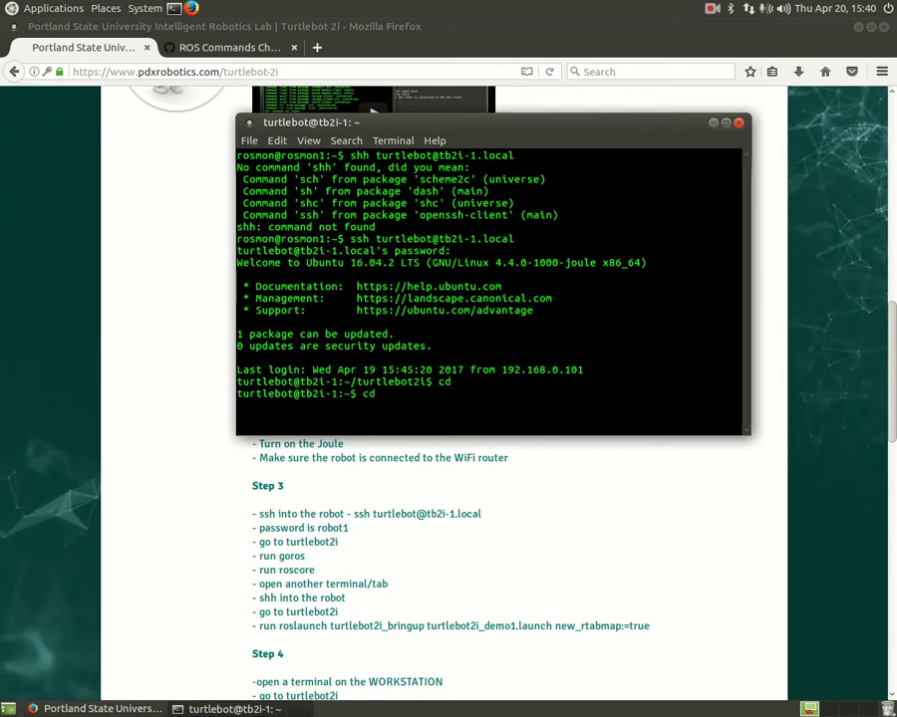
pyautogui.write('tu')
pyautogui.press('Tab')
pyautogui.press('Return')
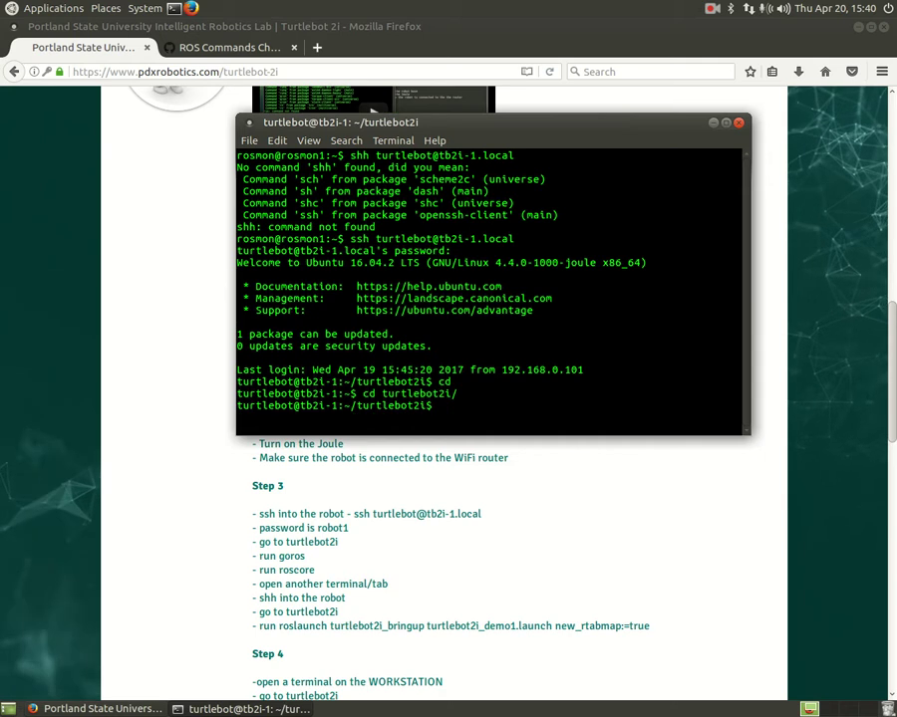
# - Run goros, then start roscore after correcting the mistyped 'rosocre'
pyautogui.write('goros')
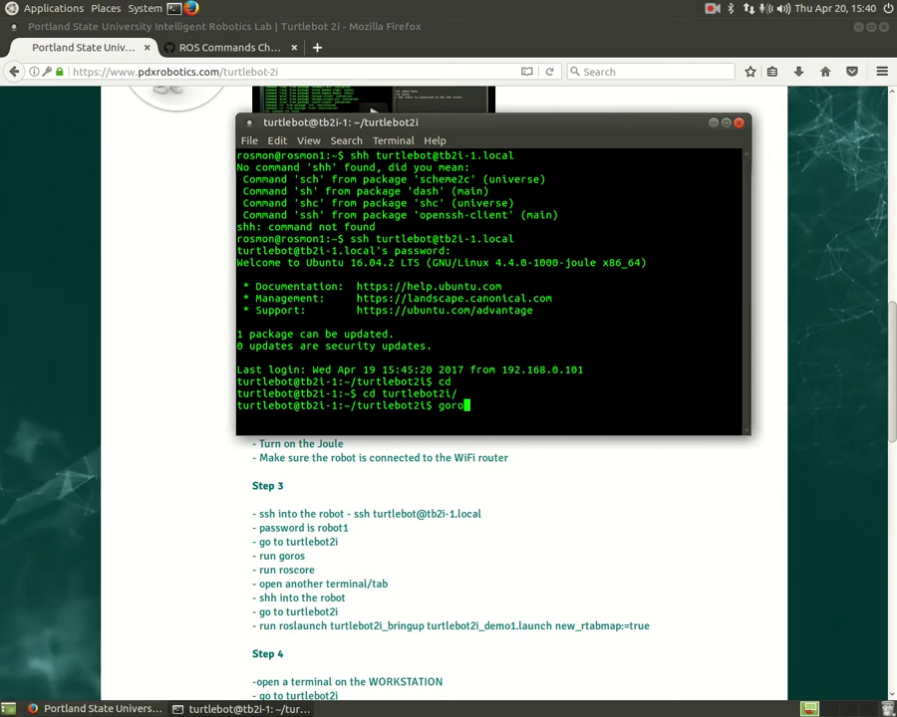
pyautogui.press('Return')
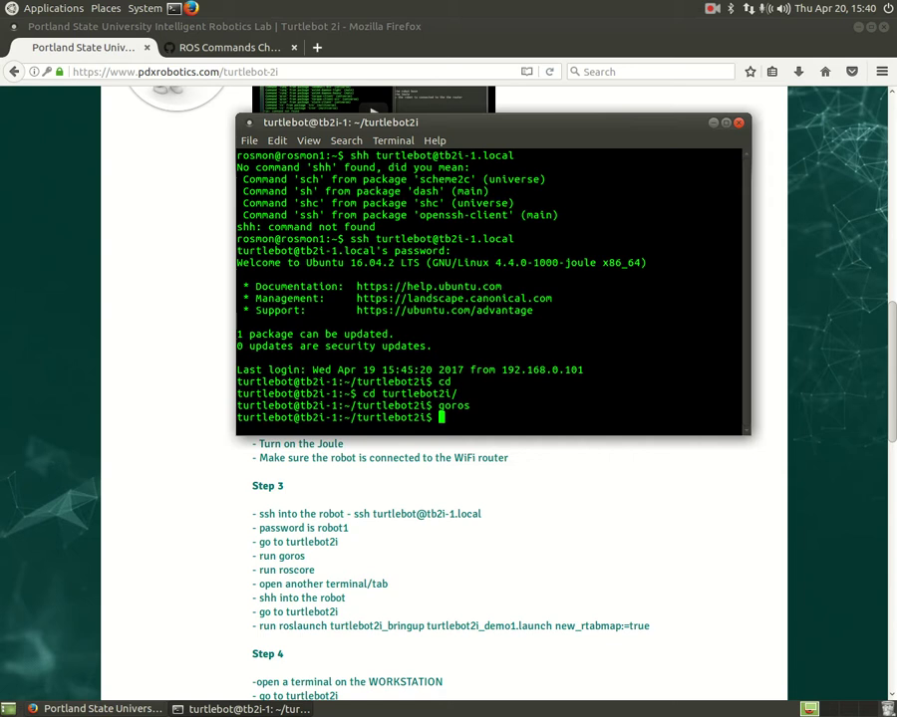
pyautogui.write('rosocre')
pyautogui.press('Return')
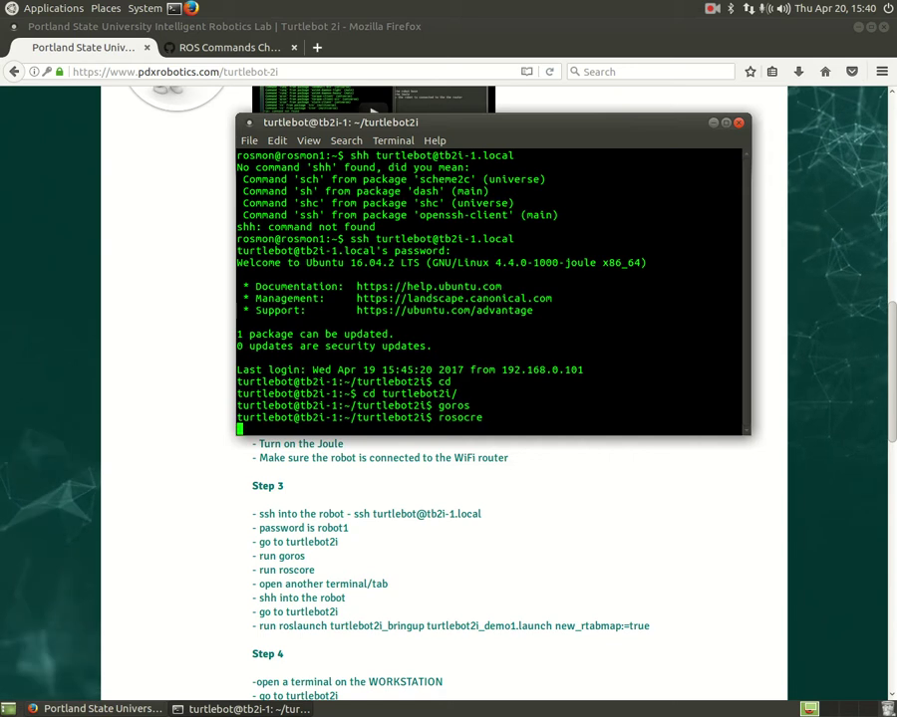
pyautogui.write('ros')
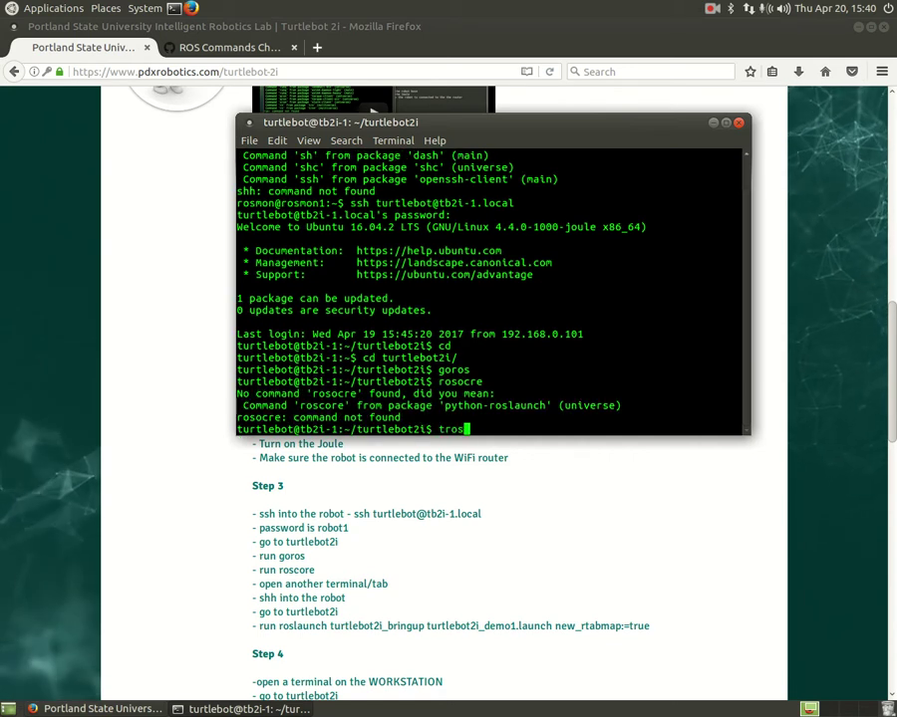
pyautogui.press('BackSpace')
pyautogui.press('BackSpace')
pyautogui.press('BackSpace')
pyautogui.write('roscore')
pyautogui.press('Return')
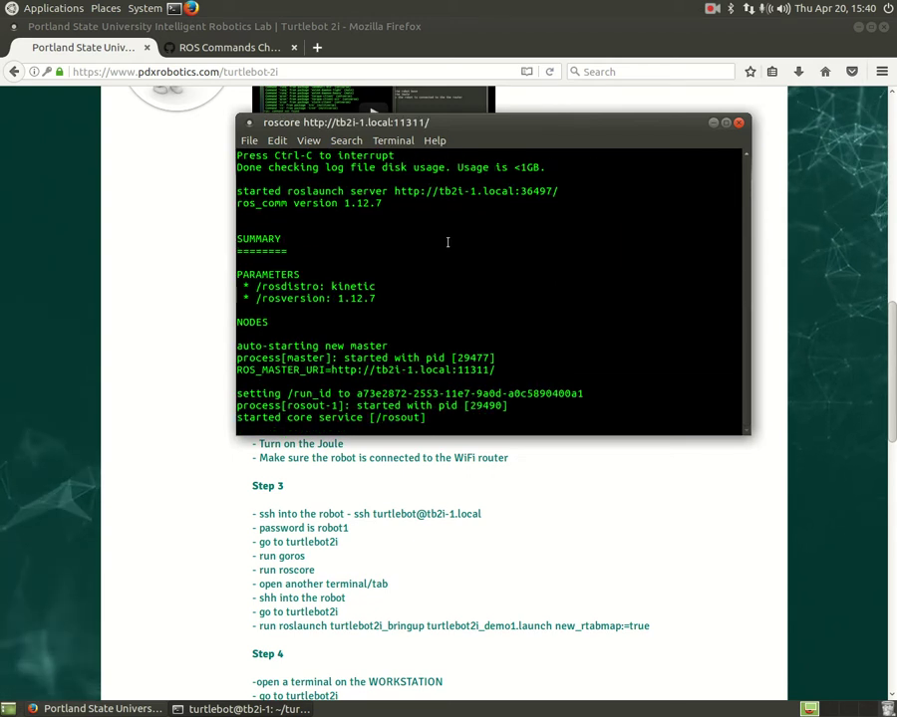
# - Open a second terminal tab and log into tb2i-1.local over ssh from shell history with the password
pyautogui.rightClick(446, 243)
pyautogui.click(485, 269)
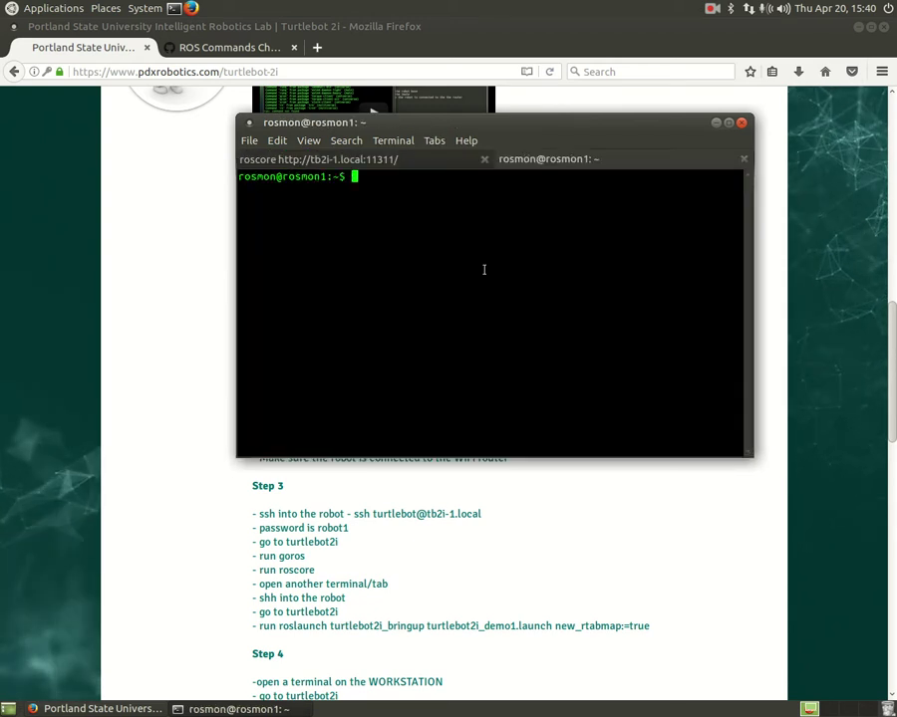
pyautogui.press('Up')
pyautogui.press('Up')
pyautogui.press('Up')
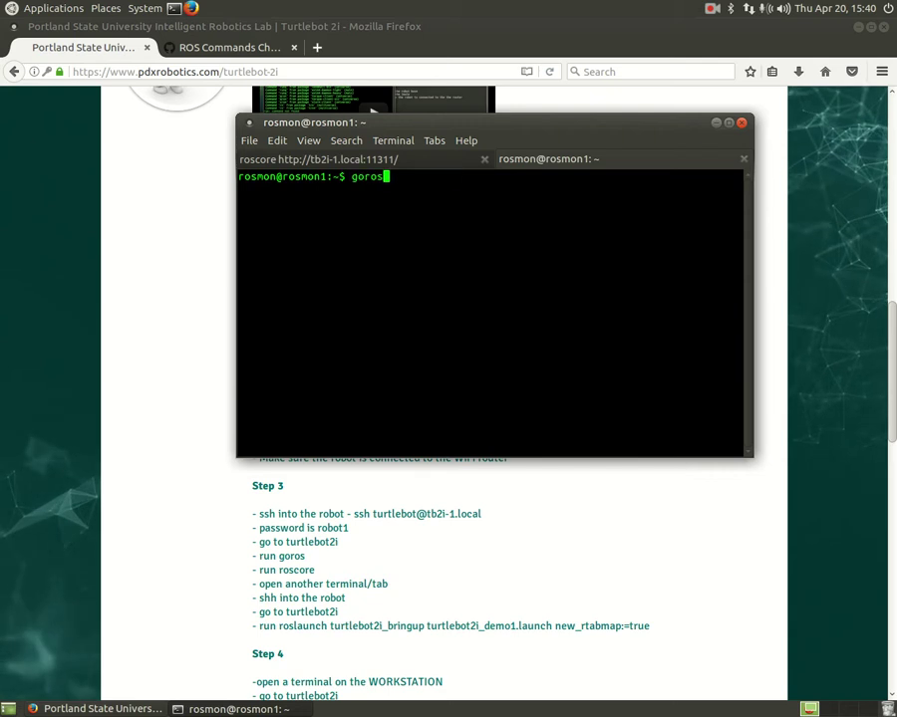
pyautogui.press('Up')
pyautogui.press('Up')
pyautogui.press('Up')
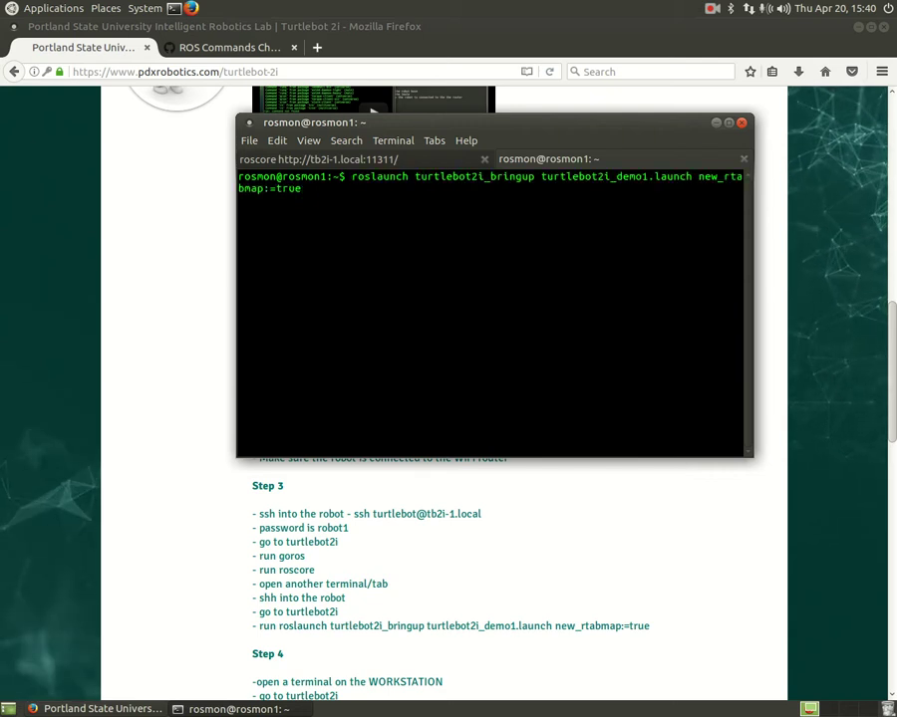
pyautogui.press('Up')
pyautogui.press('Up')
pyautogui.press('Up')
pyautogui.press('Up')
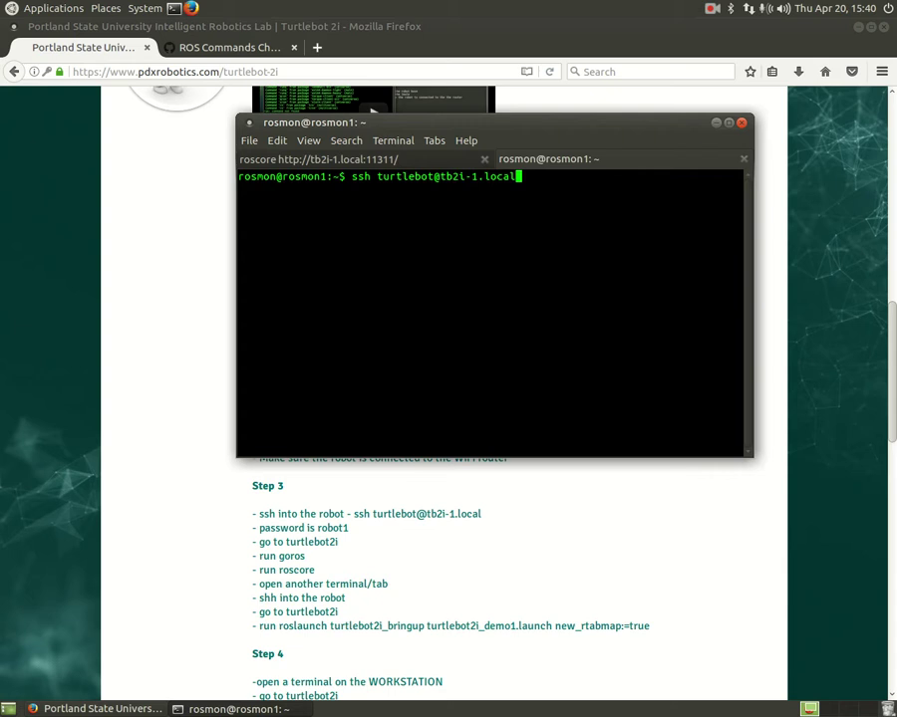
pyautogui.press('Return')
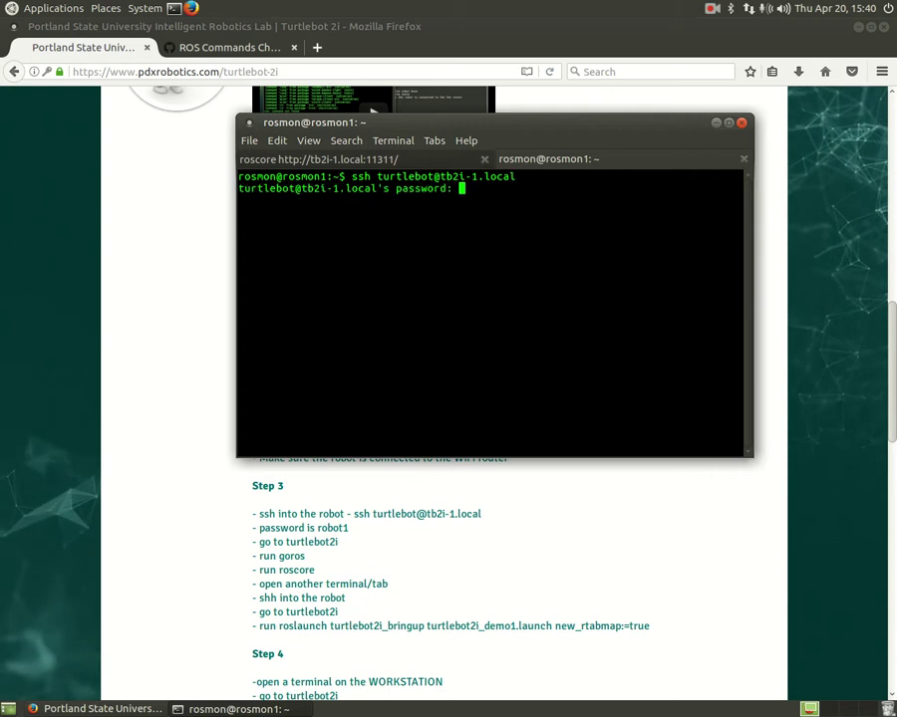
pyautogui.press('Return')
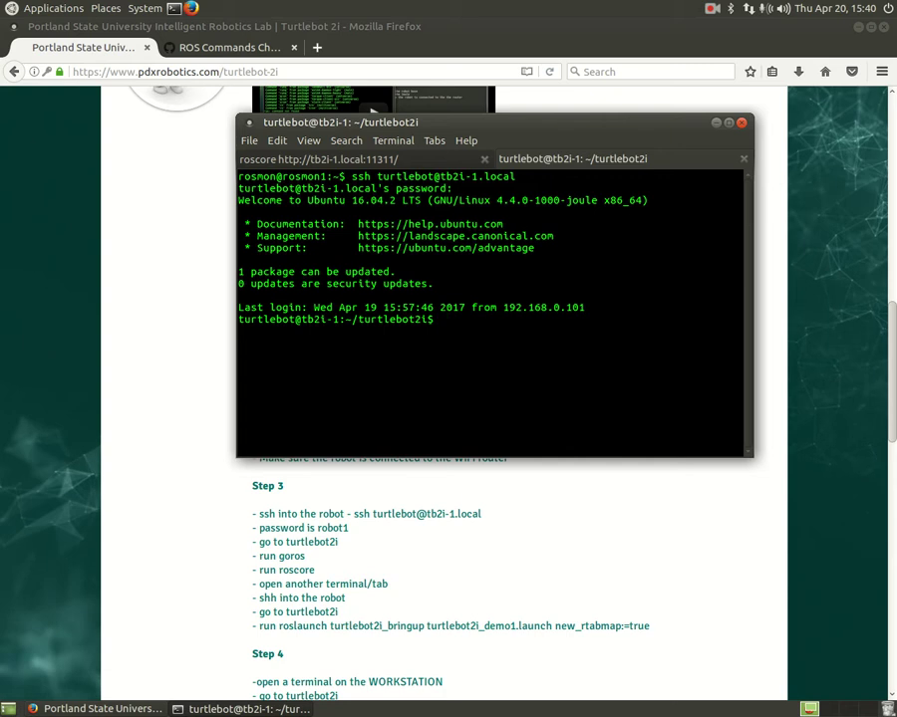
# - Run goros in the new tab and switch Firefox to the ROS commands cheat sheet
pyautogui.write('goros')
pyautogui.press('Return')
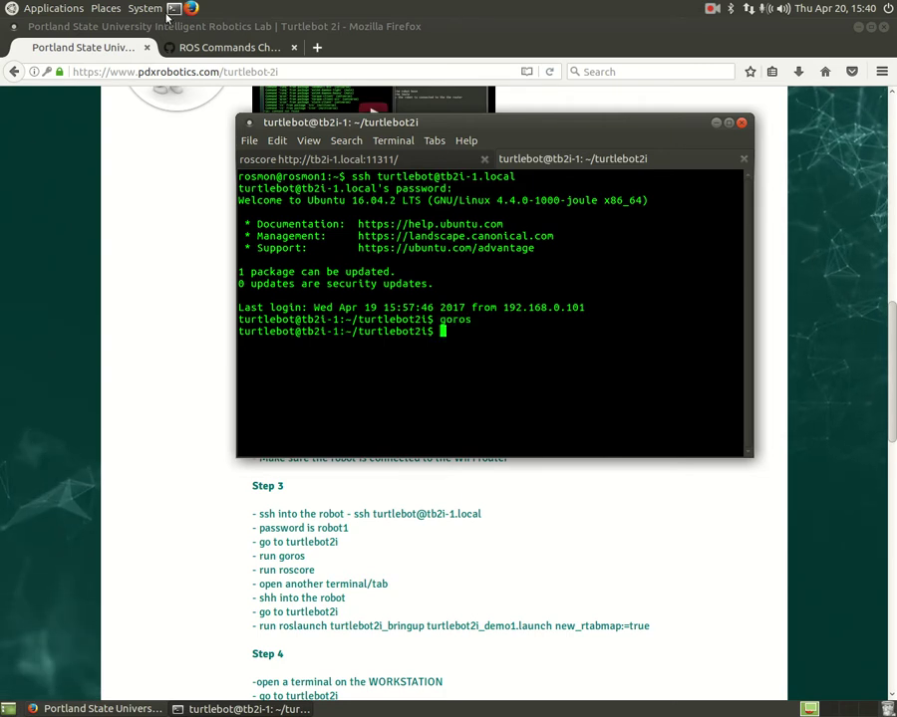
pyautogui.click(238, 47)
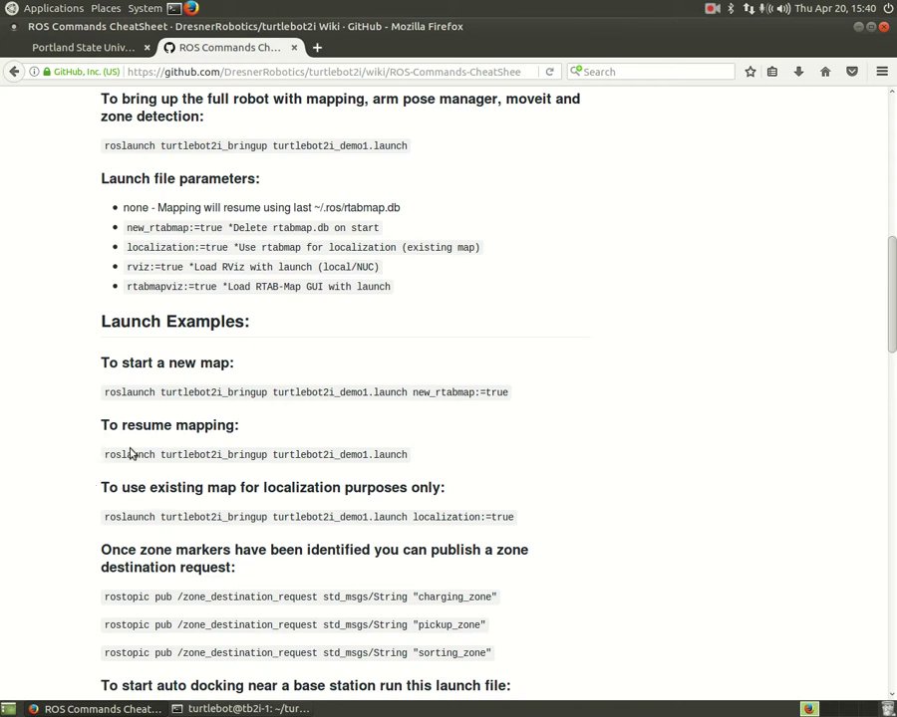
# - Copy 'roslaunch turtlebot2i_bringup turtlebot2i_demo1.launch new_rtabmap:=true' from the cheat sheet and minimize Firefox
pyautogui.scroll(-1, 328, 535)
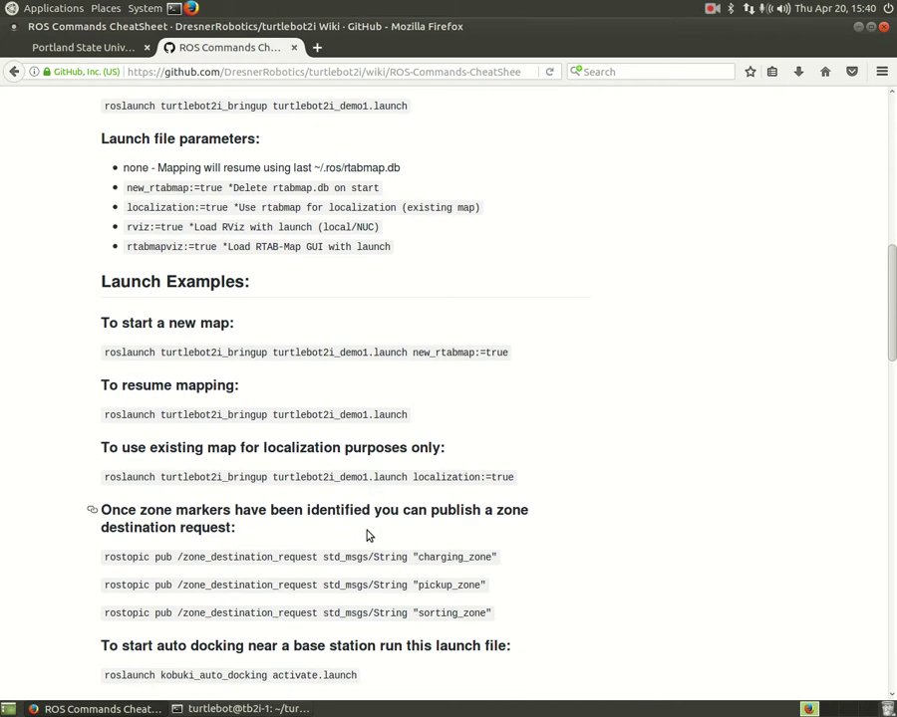
pyautogui.moveTo(93, 322); pyautogui.dragTo(233, 321)
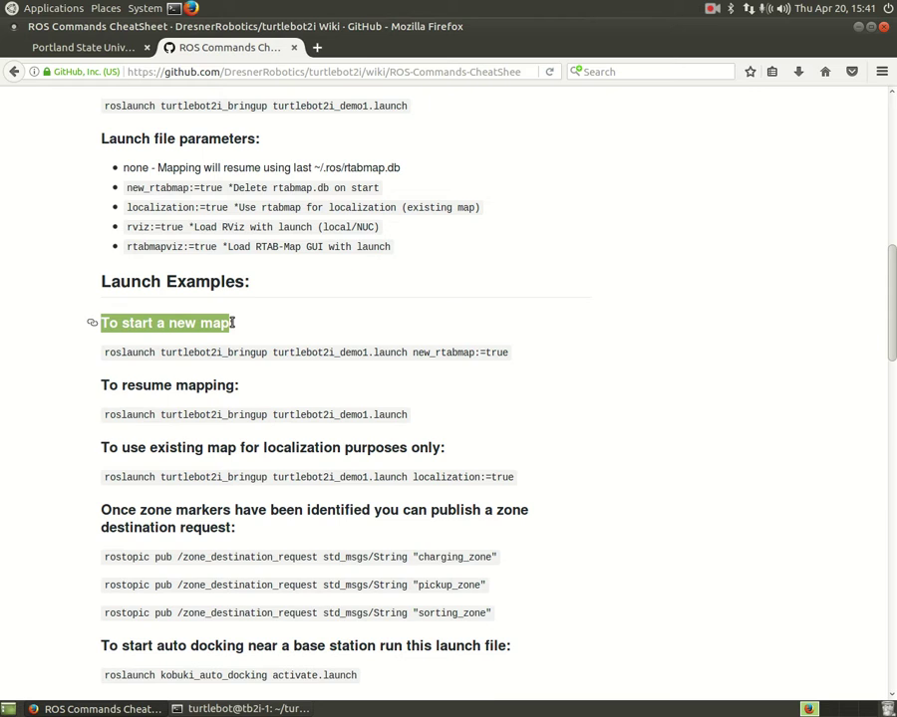
pyautogui.click(107, 353)
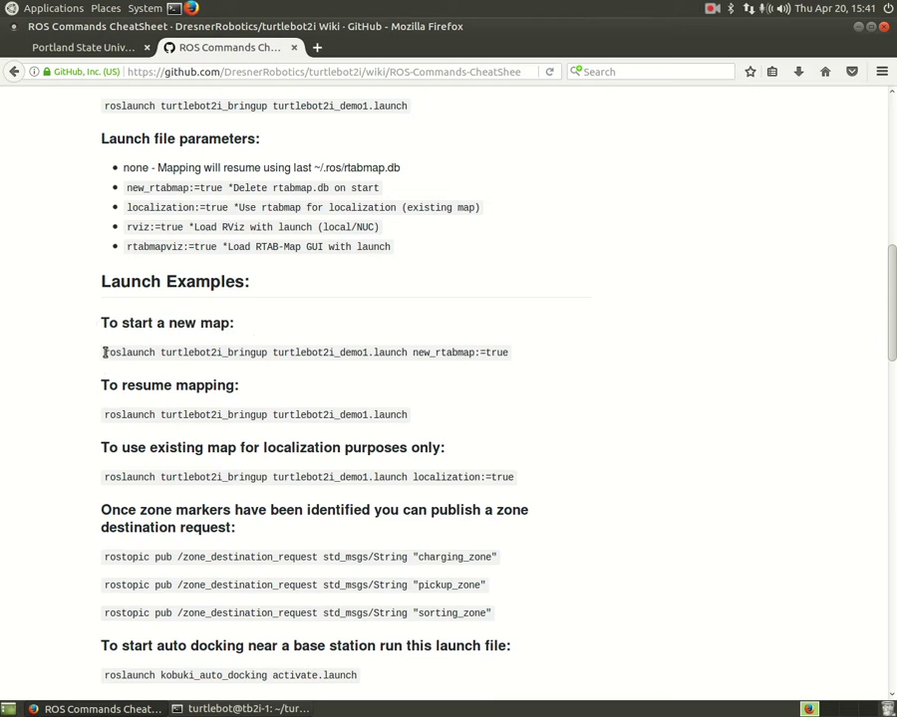
pyautogui.moveTo(105, 352); pyautogui.dragTo(541, 357)
pyautogui.rightClick(469, 357)
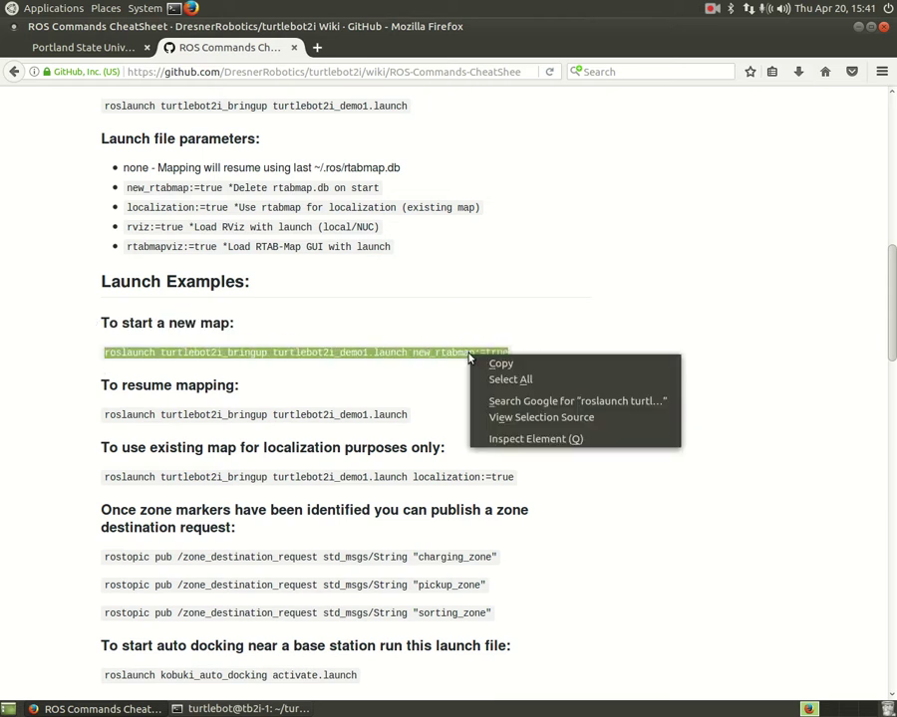
pyautogui.click(480, 363)
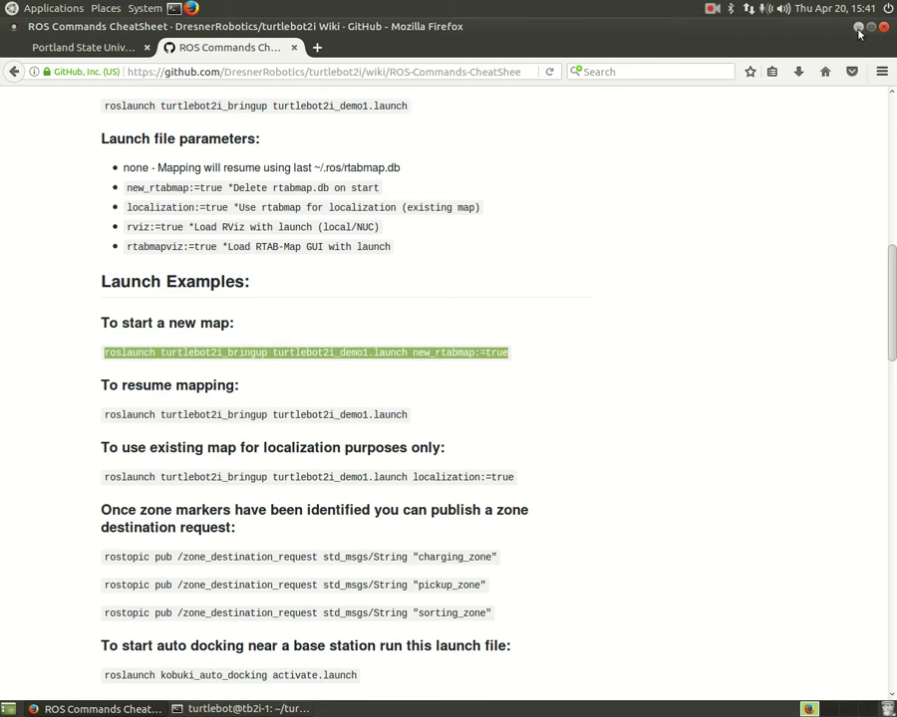
pyautogui.doubleClick(606, 22)
# - Run the pasted new-map roslaunch command on the robot, then open a centred local terminal window
pyautogui.rightClick(453, 332)
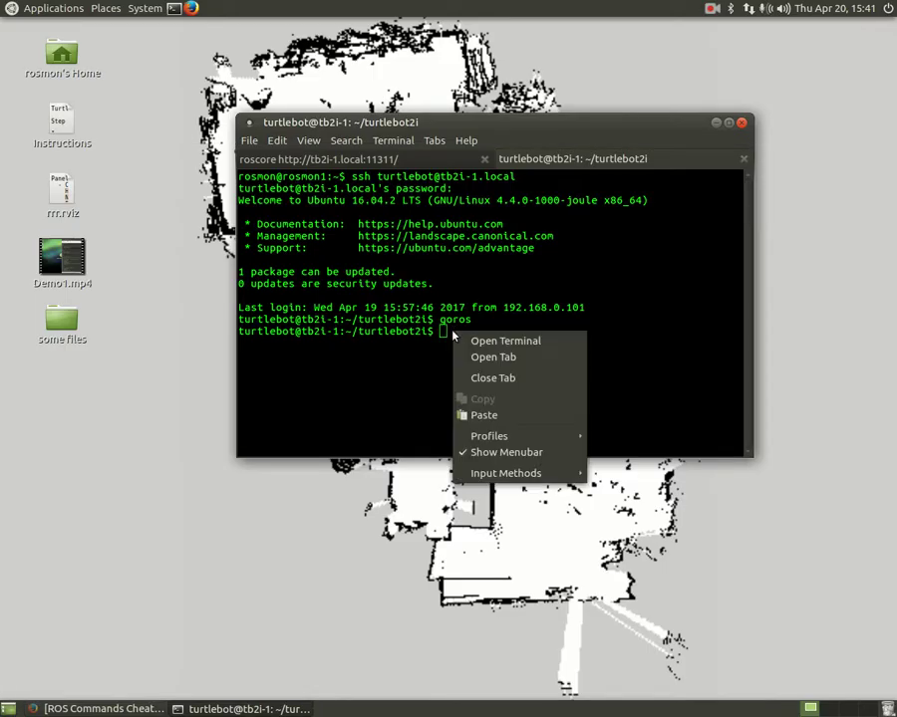
pyautogui.click(520, 416)
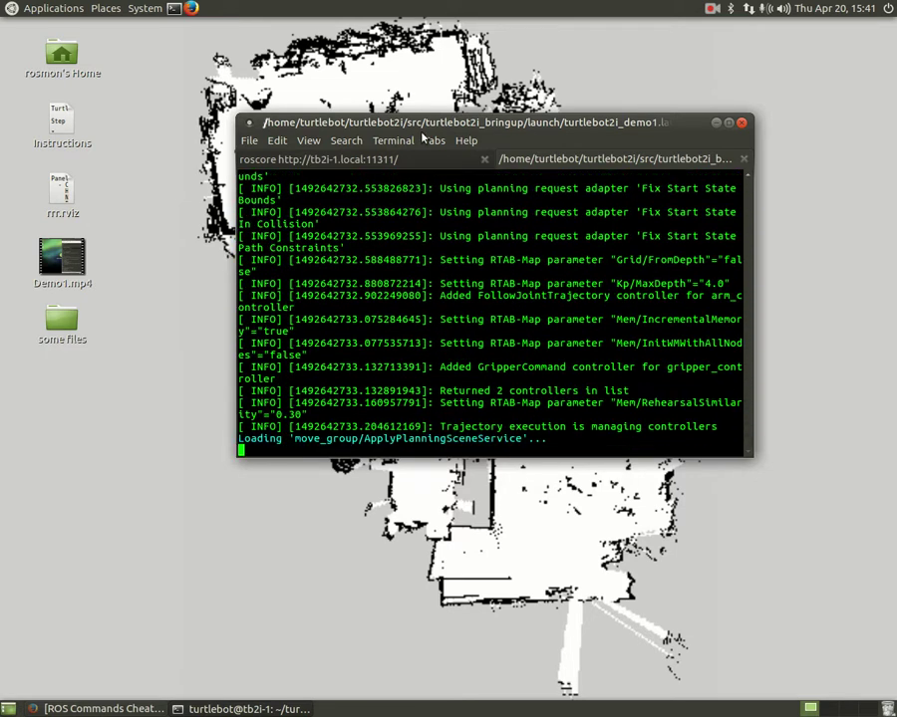
pyautogui.moveTo(455, 127); pyautogui.dragTo(563, 89)
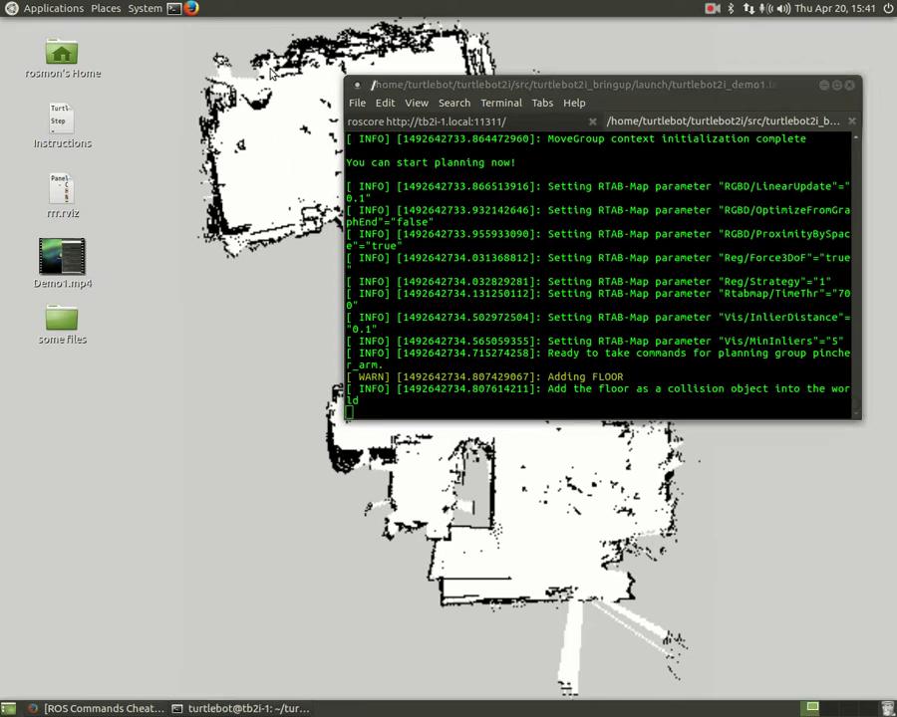
pyautogui.click(176, 8)
pyautogui.moveTo(242, 27); pyautogui.dragTo(413, 148)
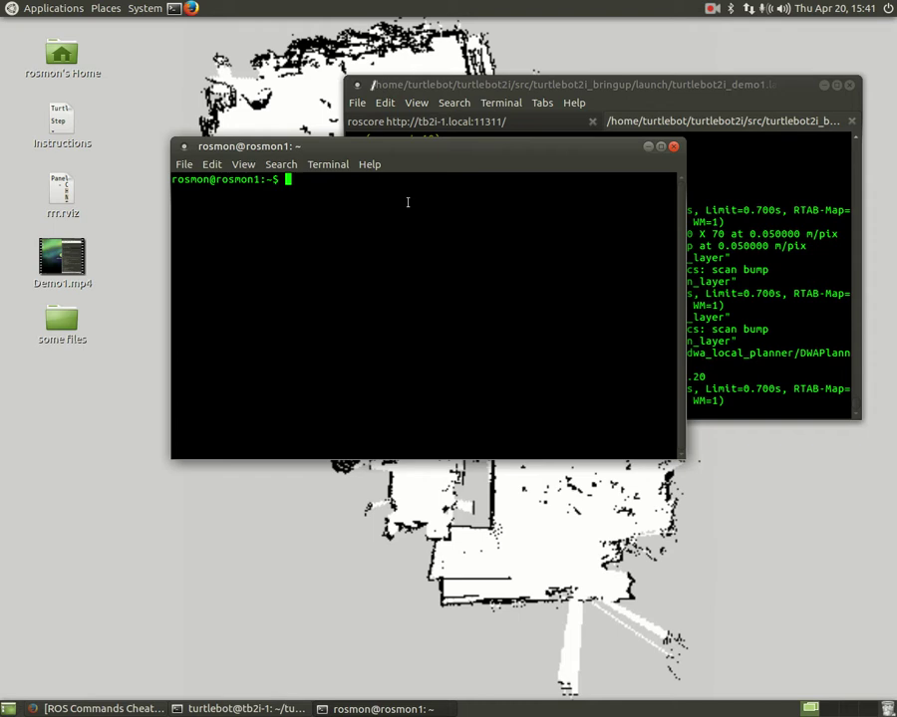
# - Run rosrun rviz rviz in the local terminal to start RViz
pyautogui.write('ros')
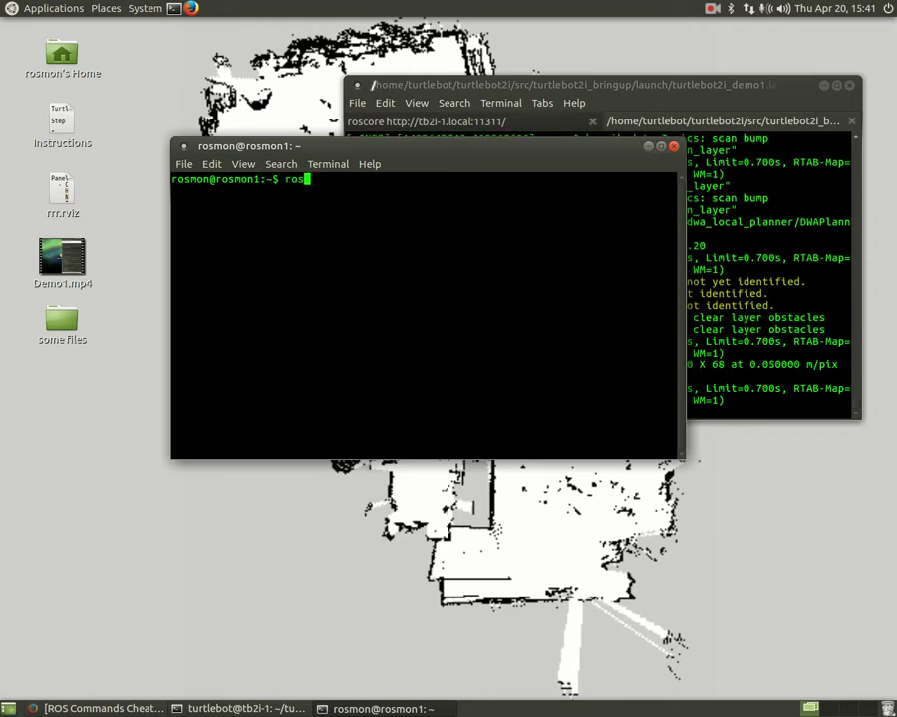
pyautogui.write('run rviz ')
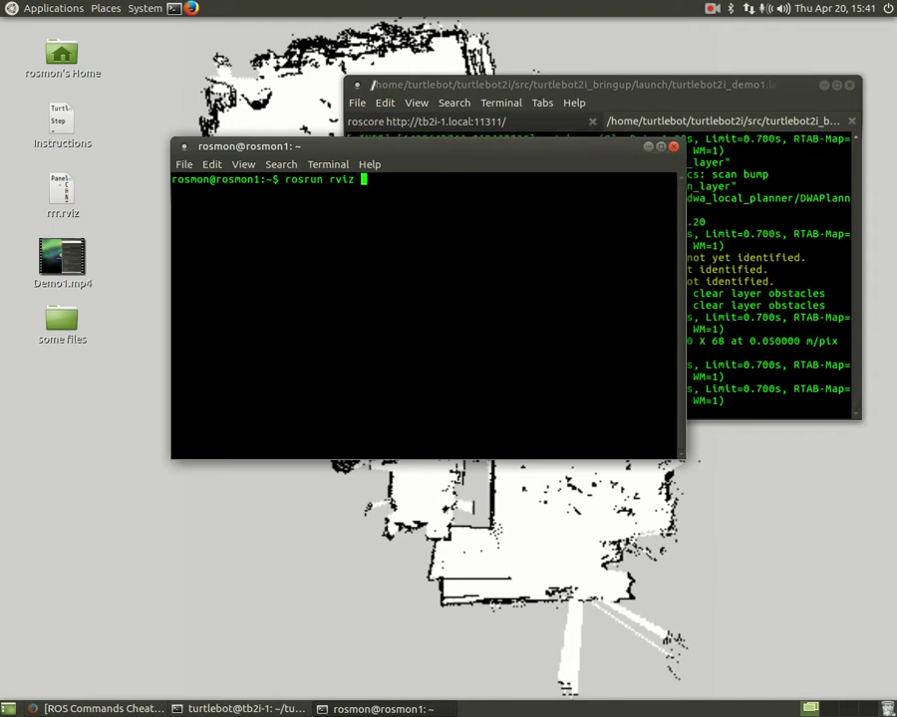
pyautogui.write('rviz')
pyautogui.press('Return')
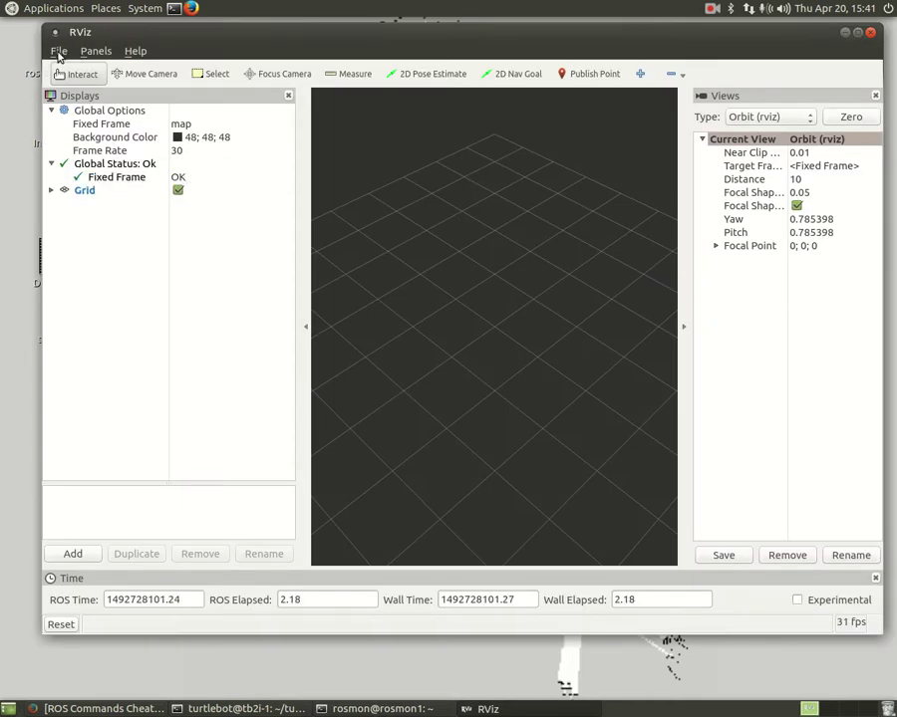
# - Load the rrr.rviz configuration from the Desktop via File > Open Config
pyautogui.click(58, 52)
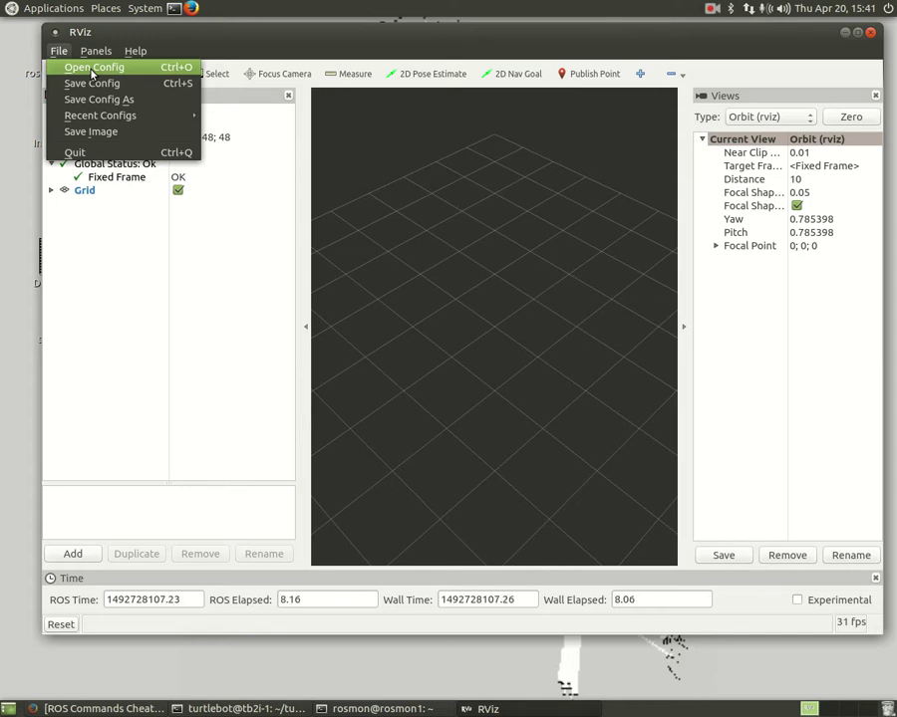
pyautogui.click(92, 70)
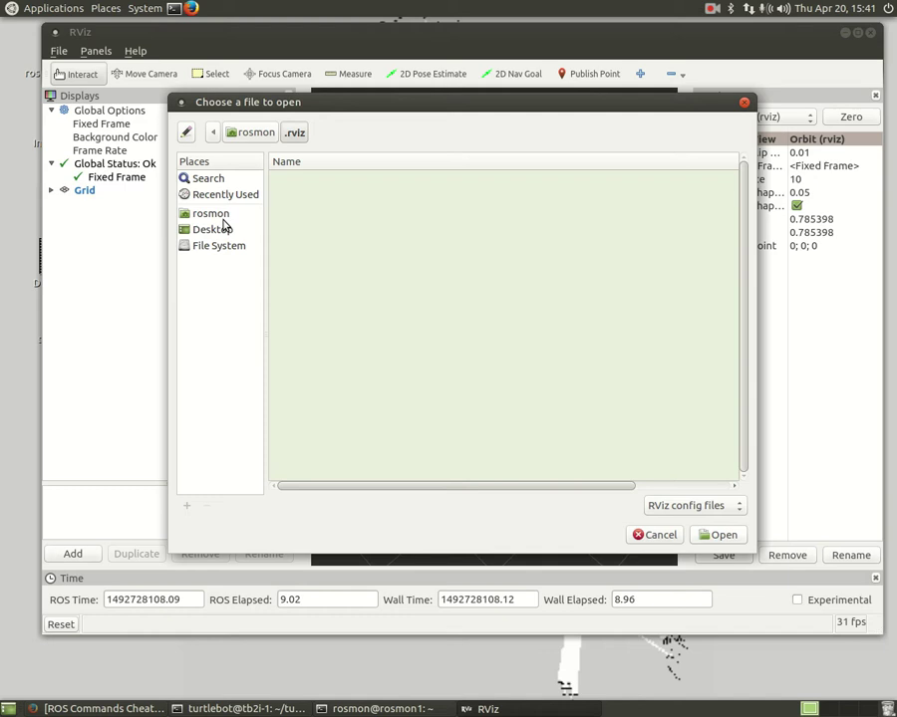
pyautogui.click(218, 233)
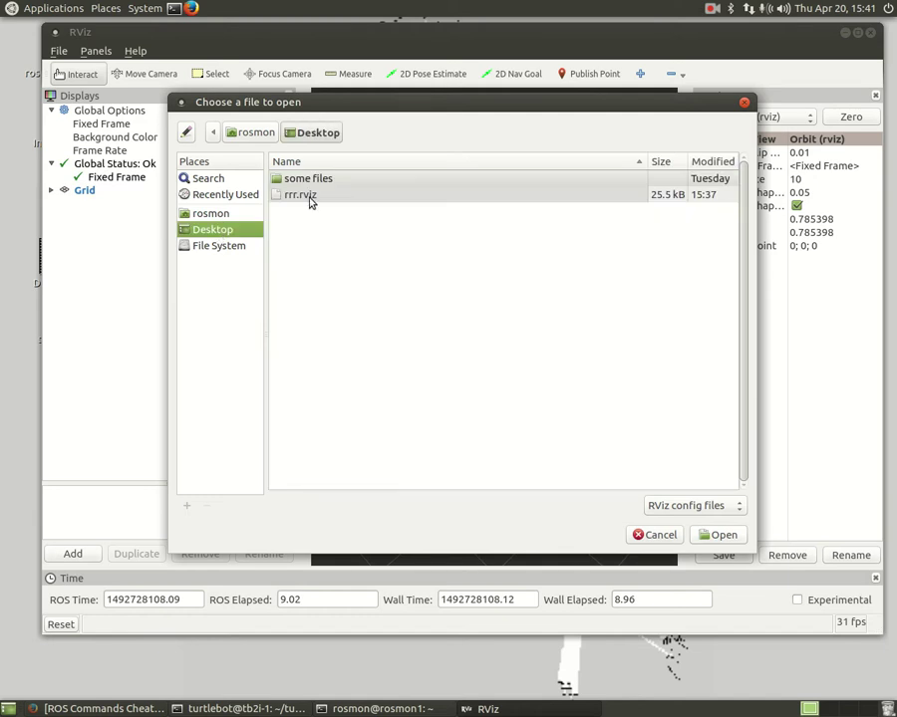
pyautogui.click(310, 196)
pyautogui.click(717, 536)
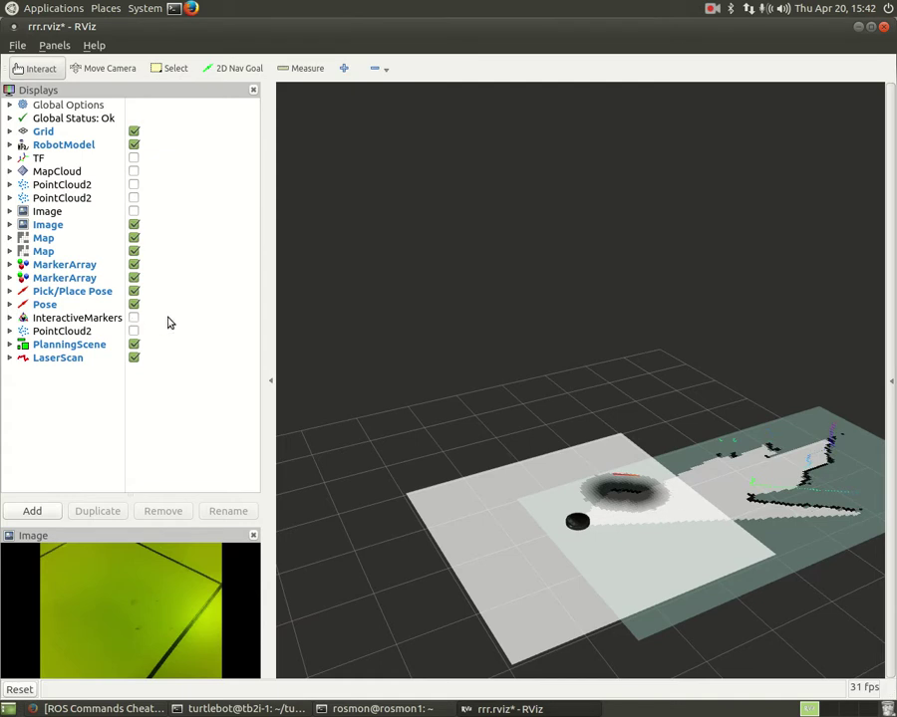
# - Turn on the first camera Image display, turn off the second, toggle the Map display, and orbit the map forward
pyautogui.click(133, 211)
pyautogui.click(133, 224)
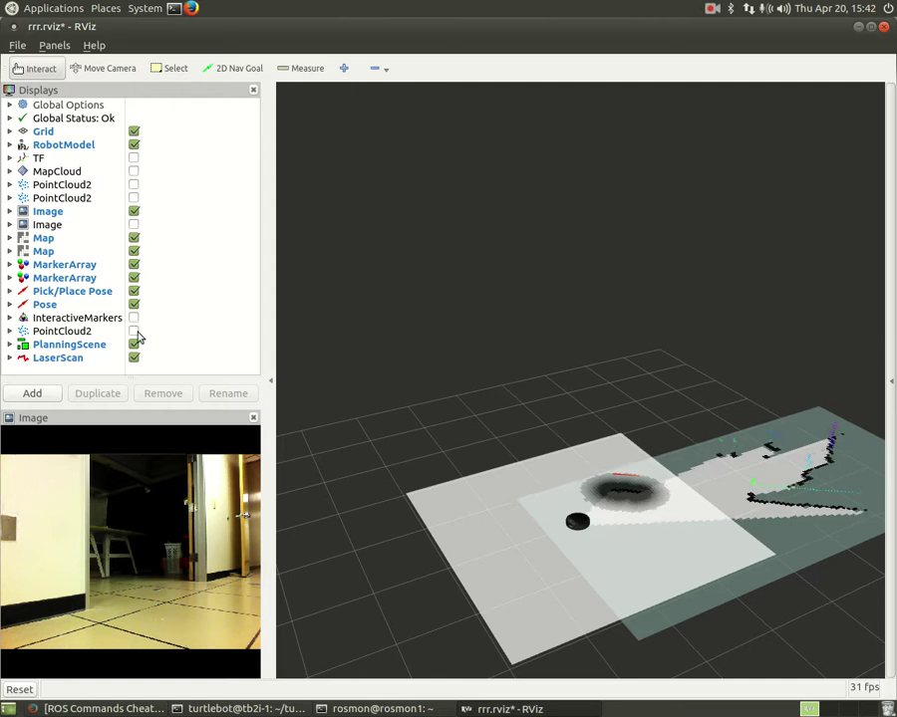
pyautogui.click(134, 238)
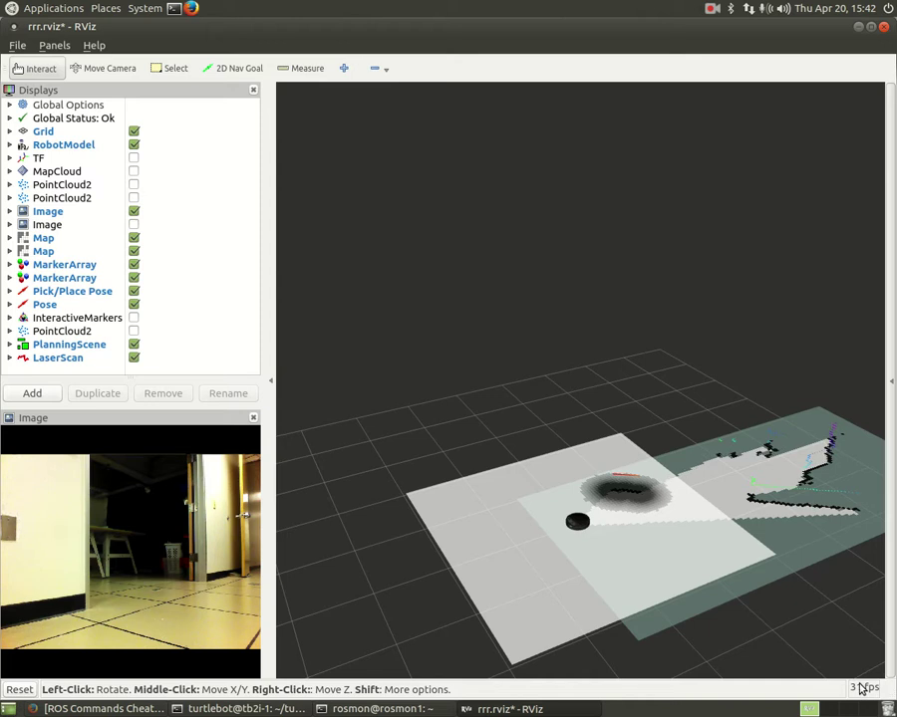
pyautogui.moveTo(757, 606); pyautogui.dragTo(618, 493)
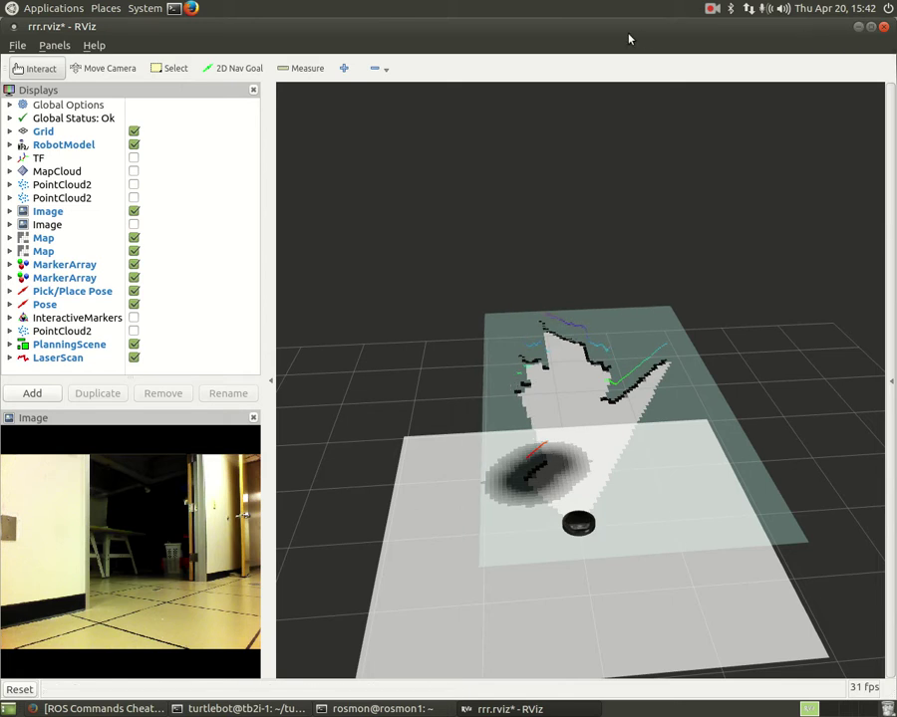
# - Un-maximize RViz, minimize the local and robot terminals, and bring Firefox back to the front
pyautogui.moveTo(629, 39); pyautogui.dragTo(626, 80)
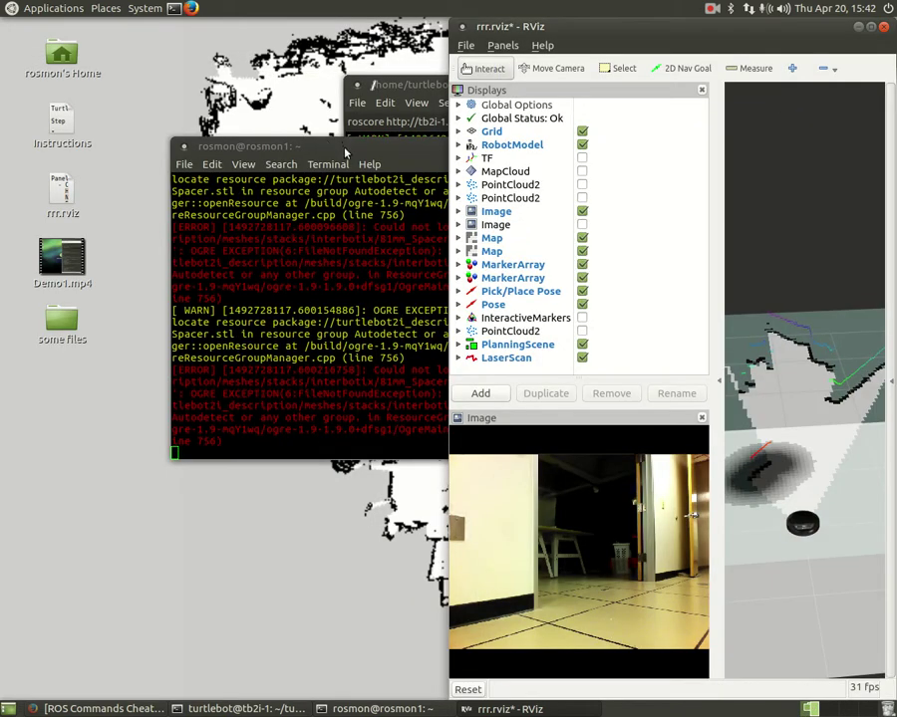
pyautogui.click(346, 152)
pyautogui.click(647, 148)
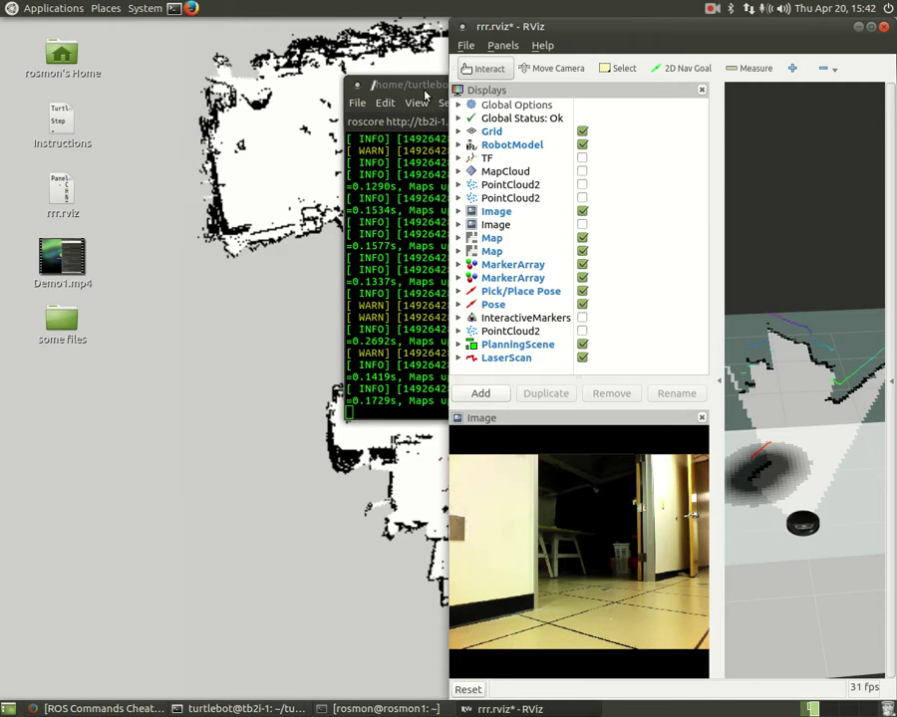
pyautogui.moveTo(425, 90); pyautogui.dragTo(239, 116)
pyautogui.click(636, 112)
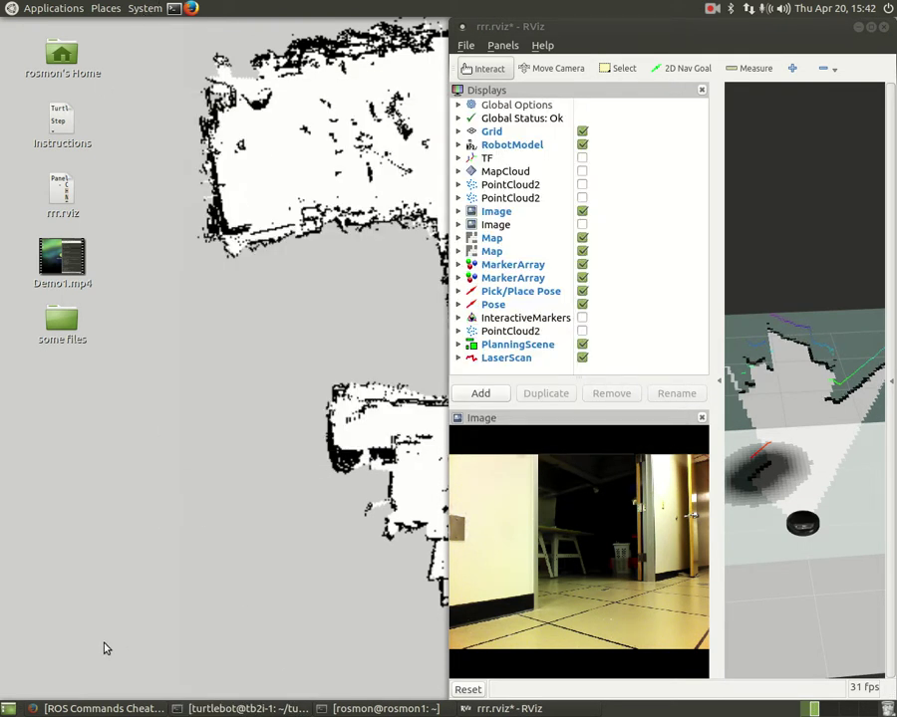
pyautogui.click(100, 709)
# - Switch to the Turtlebot 2i page and scroll down to Tutorial 2's Step 1 instructions
pyautogui.scroll(-2, 299, 472)
pyautogui.click(97, 46)
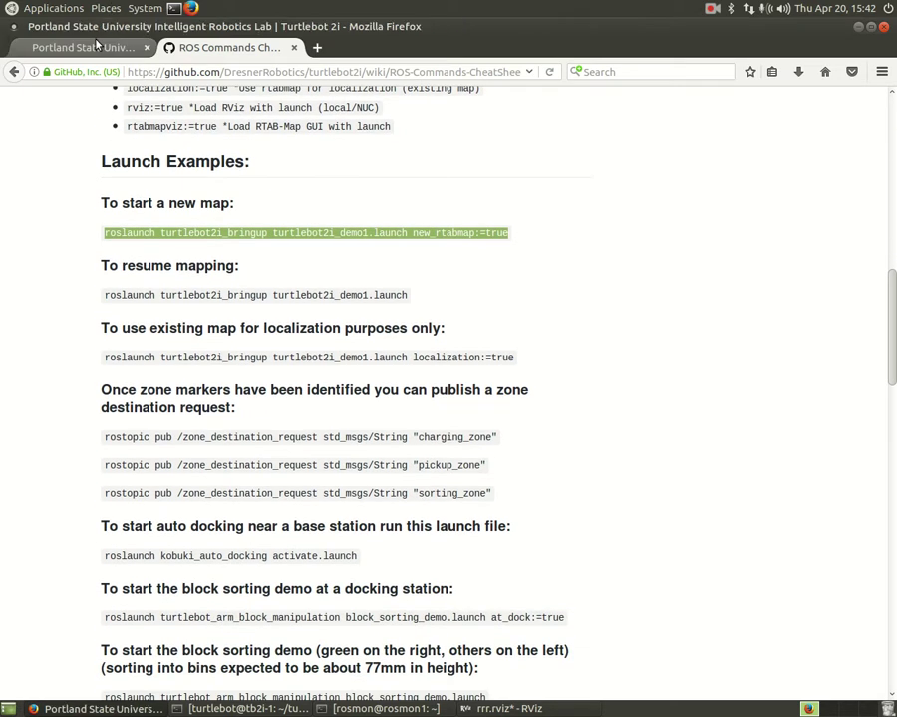
pyautogui.scroll(-3, 291, 435)
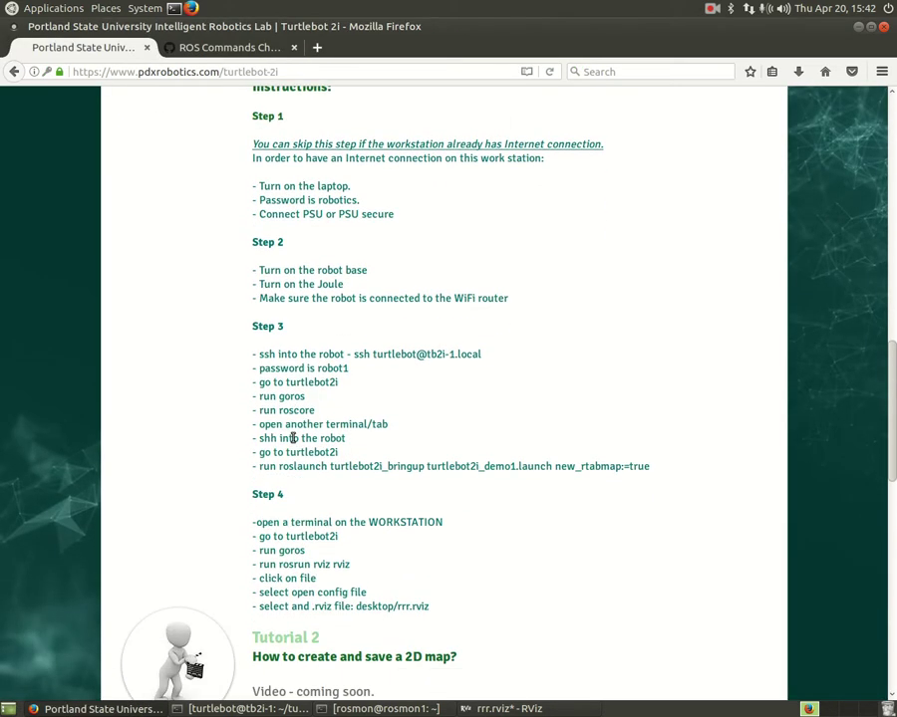
pyautogui.scroll(-10, 293, 439)
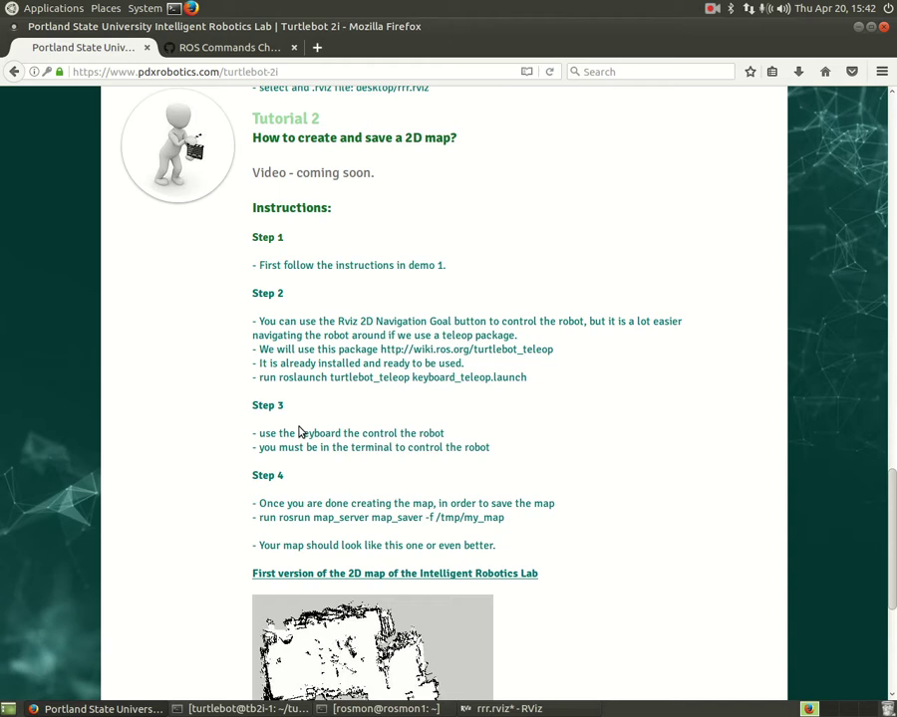
pyautogui.scroll(-1, 300, 426)
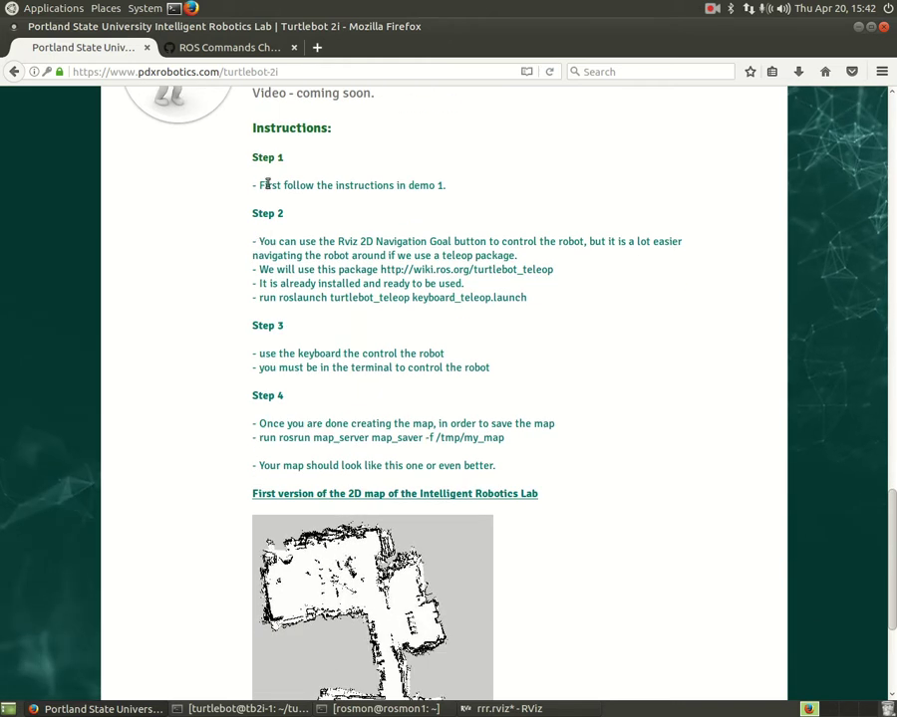
pyautogui.tripleClick(253, 157)
pyautogui.click(253, 157)
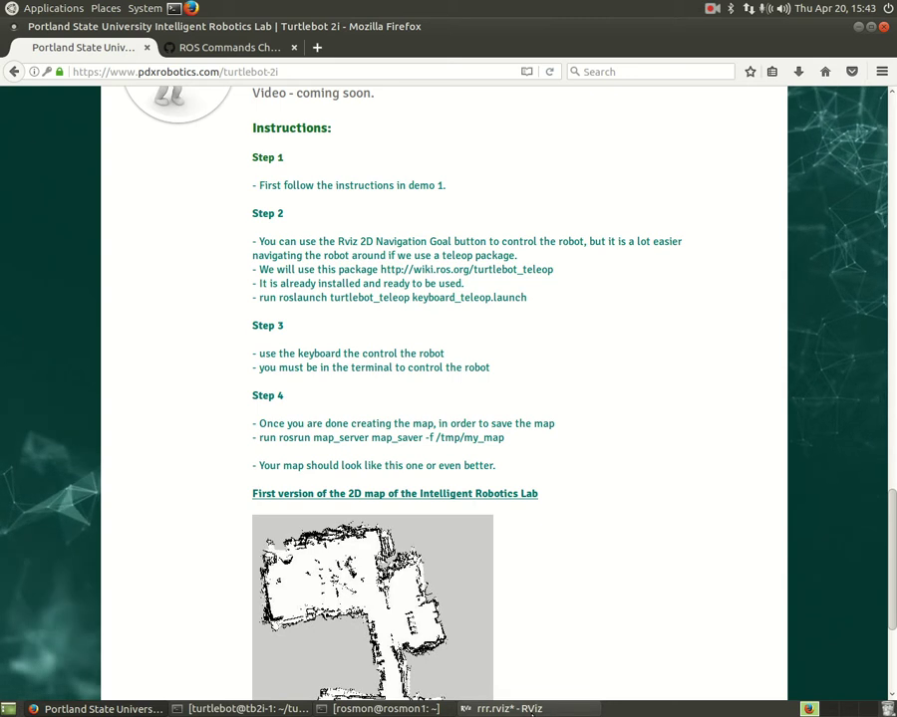
# - Maximize RViz and send the robot a 2D Nav Goal pointing up-left
pyautogui.click(533, 712)
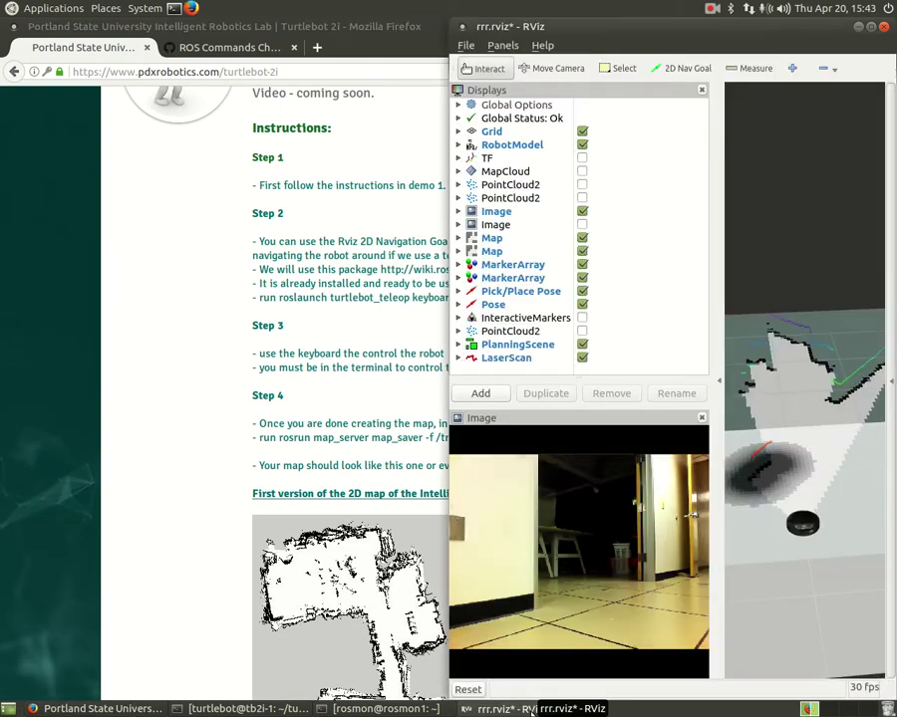
pyautogui.doubleClick(519, 24)
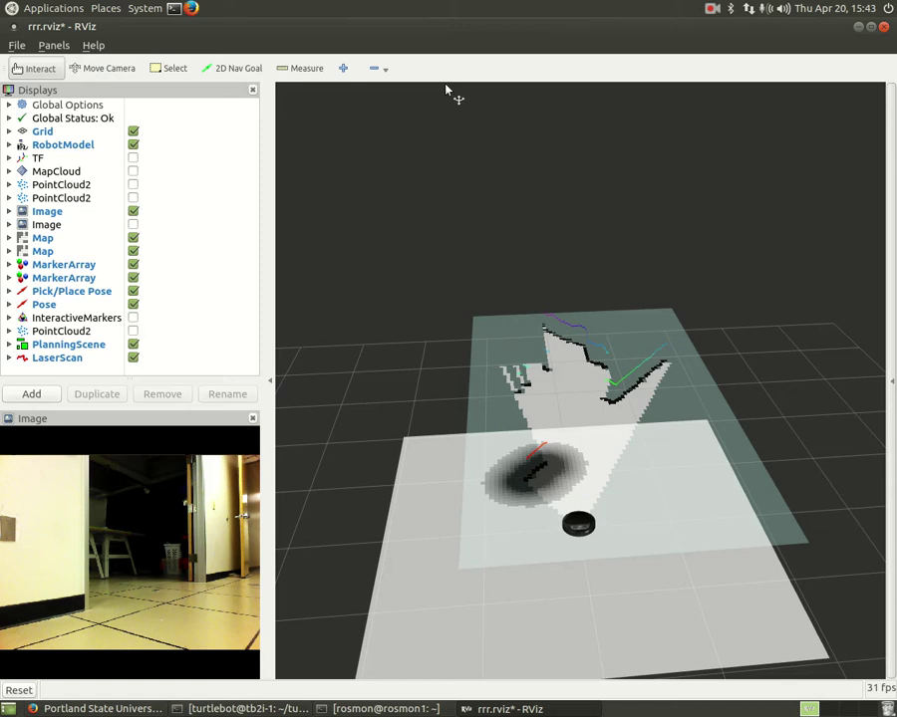
pyautogui.click(236, 76)
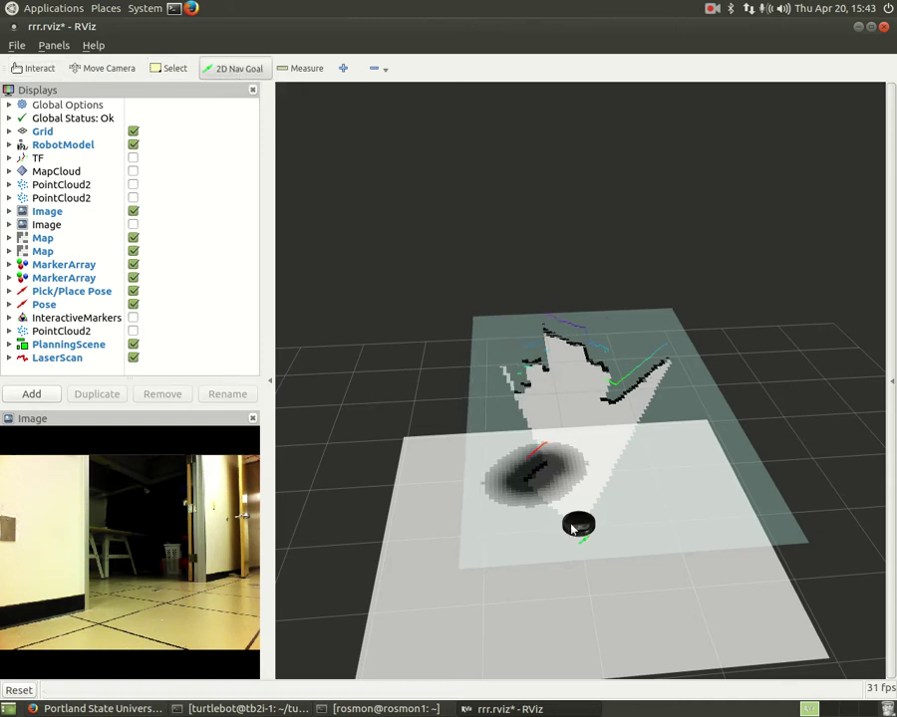
pyautogui.moveTo(573, 528); pyautogui.dragTo(492, 480)
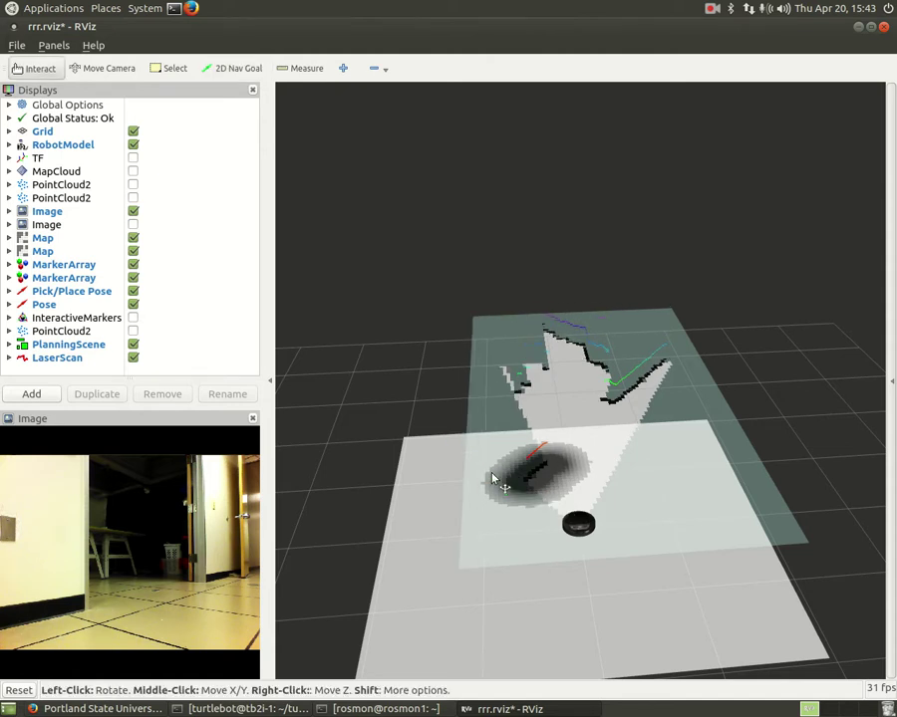
pyautogui.click(235, 70)
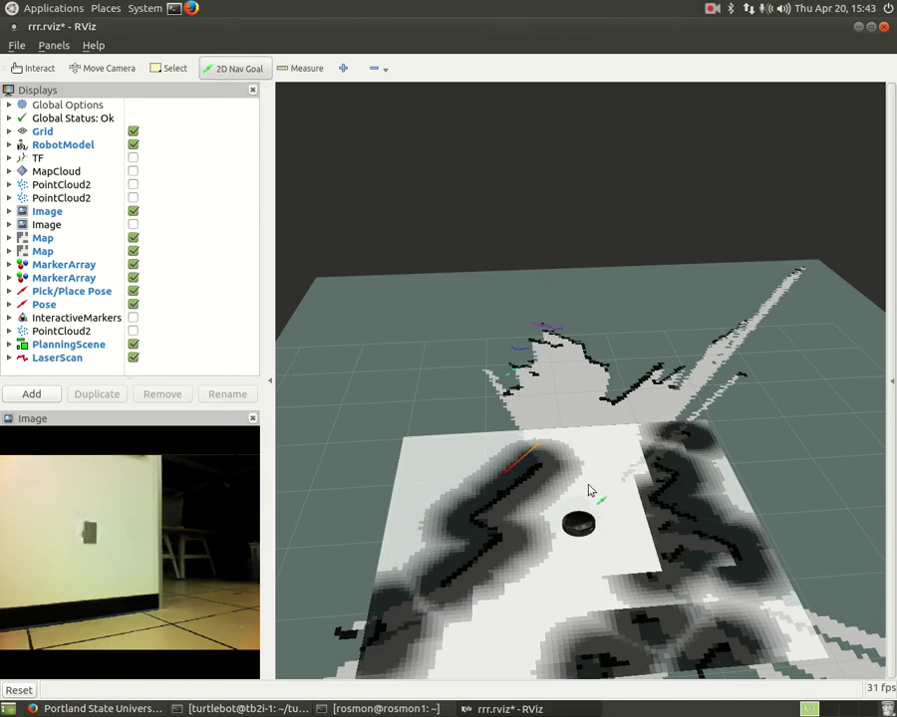
# - Send a 2D Nav Goal up-right of the robot, then return to Firefox's instructions
pyautogui.moveTo(590, 476); pyautogui.dragTo(618, 424)
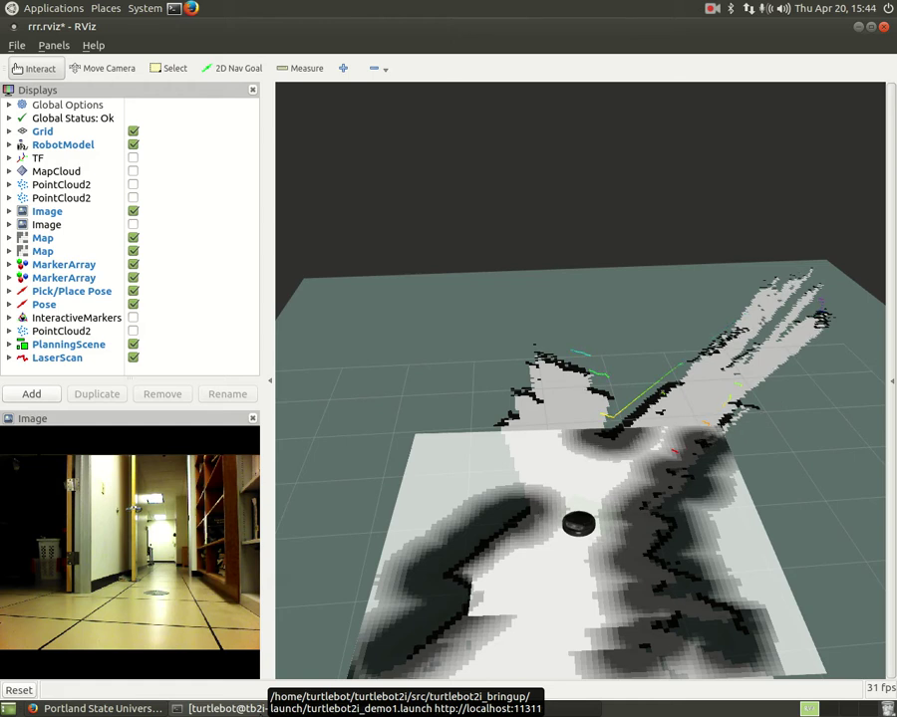
pyautogui.click(224, 709)
pyautogui.click(224, 709)
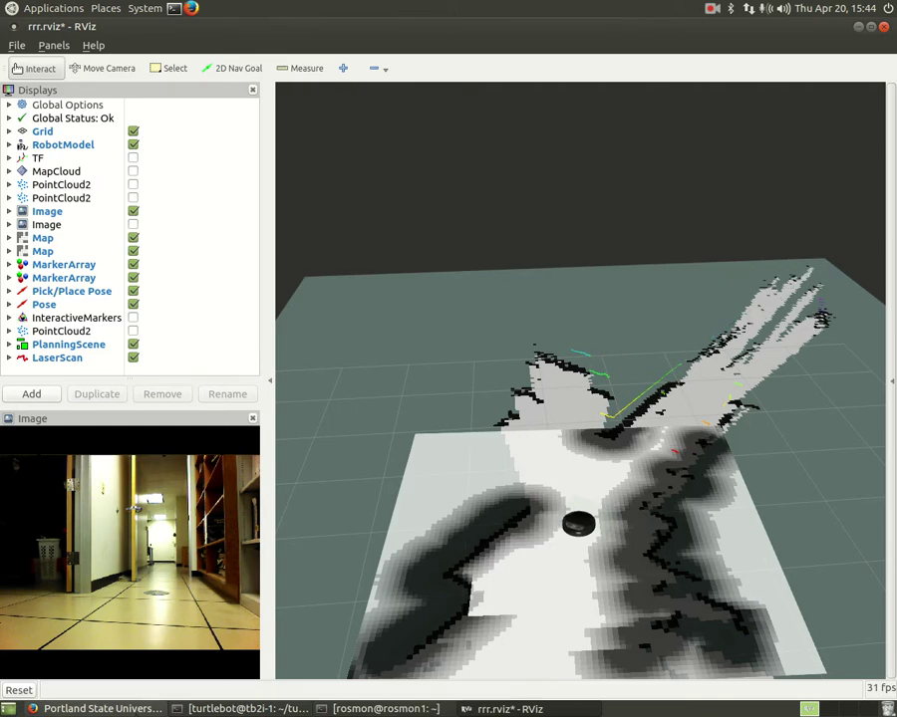
pyautogui.click(132, 709)
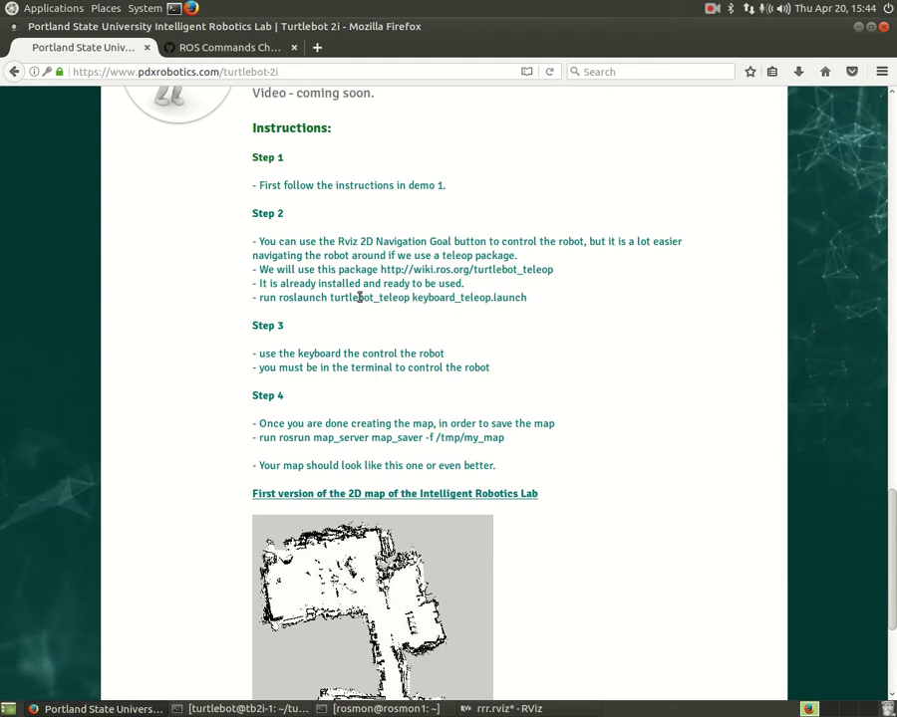
# - Copy the 'roslaunch turtlebot_teleop keyboard_teleop.launch' command from Step 2 and switch back to RViz
pyautogui.moveTo(260, 297); pyautogui.dragTo(525, 298)
pyautogui.hotkey('ctrl', 'c')
pyautogui.rightClick(487, 300)
pyautogui.click(513, 311)
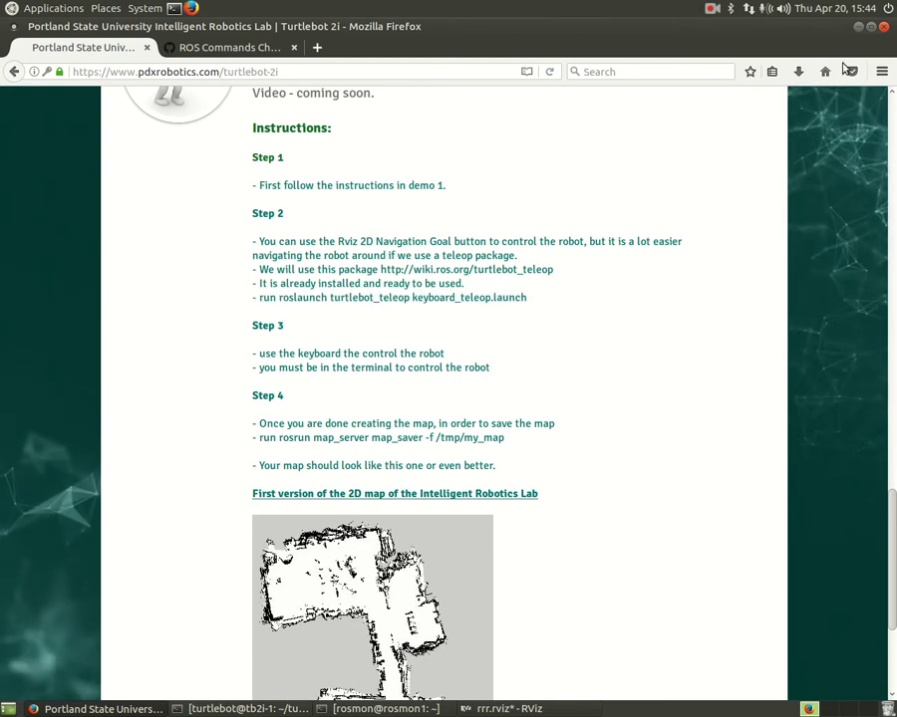
pyautogui.hotkey('alt', 'Tab')
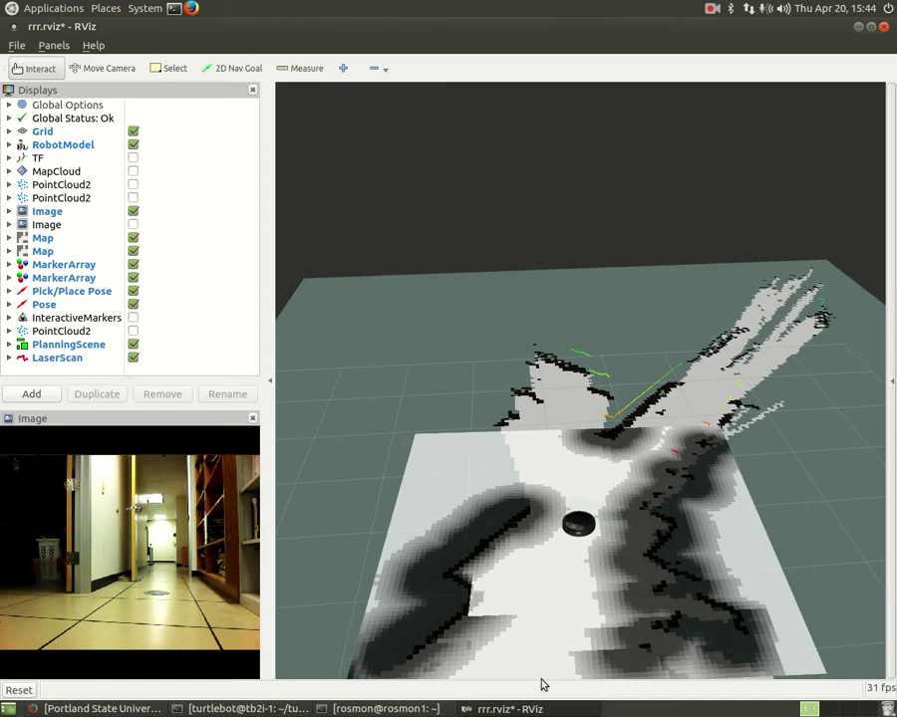
# - In a new terminal, paste and run the teleop launch command, then rerun it without the stray 'run'
pyautogui.click(175, 10)
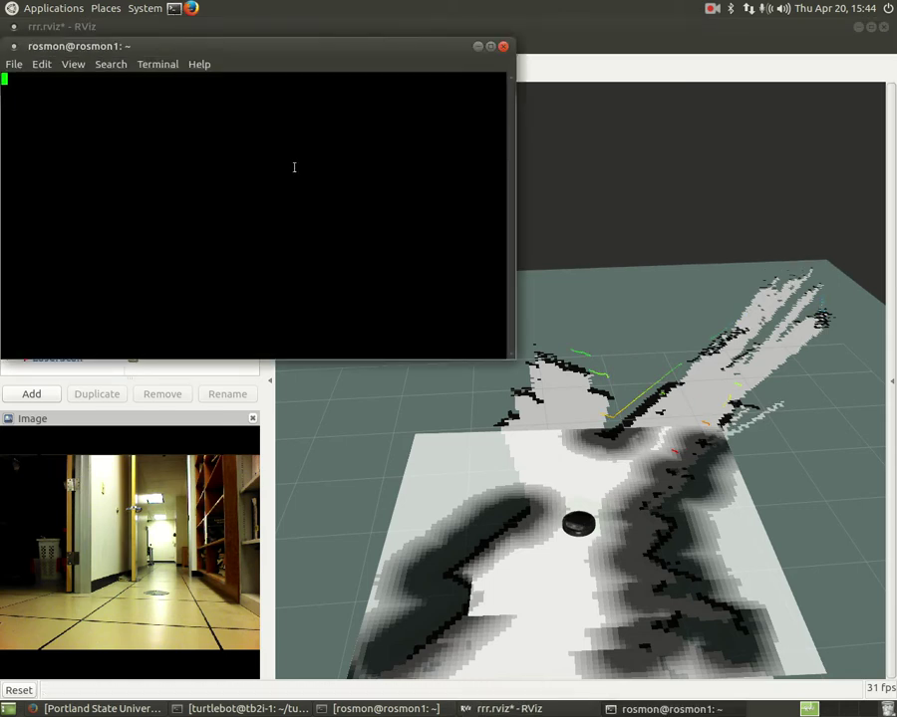
pyautogui.rightClick(230, 93)
pyautogui.click(261, 174)
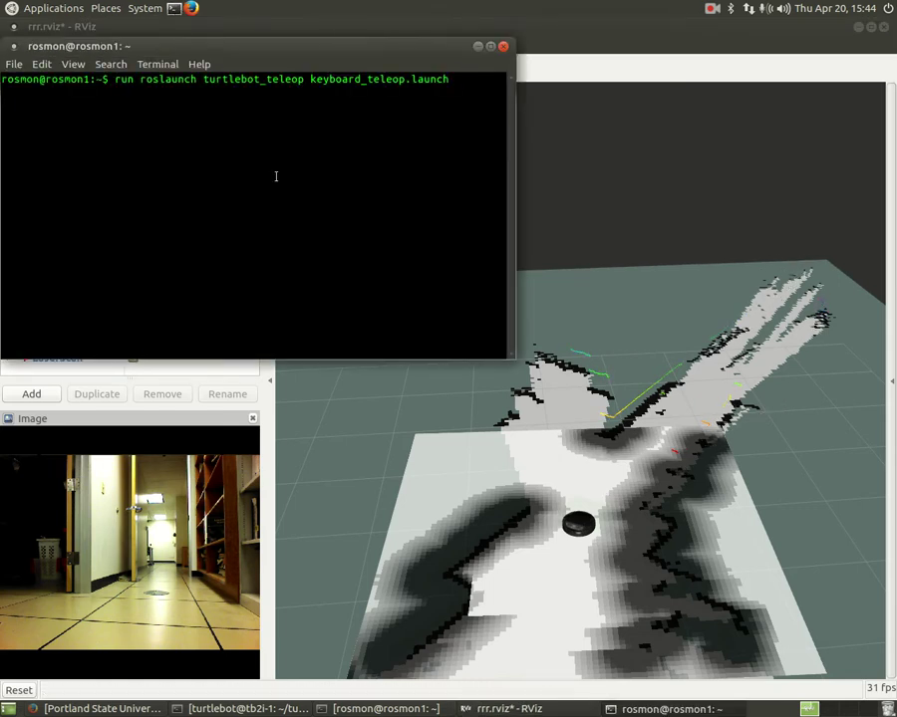
pyautogui.press('Up')
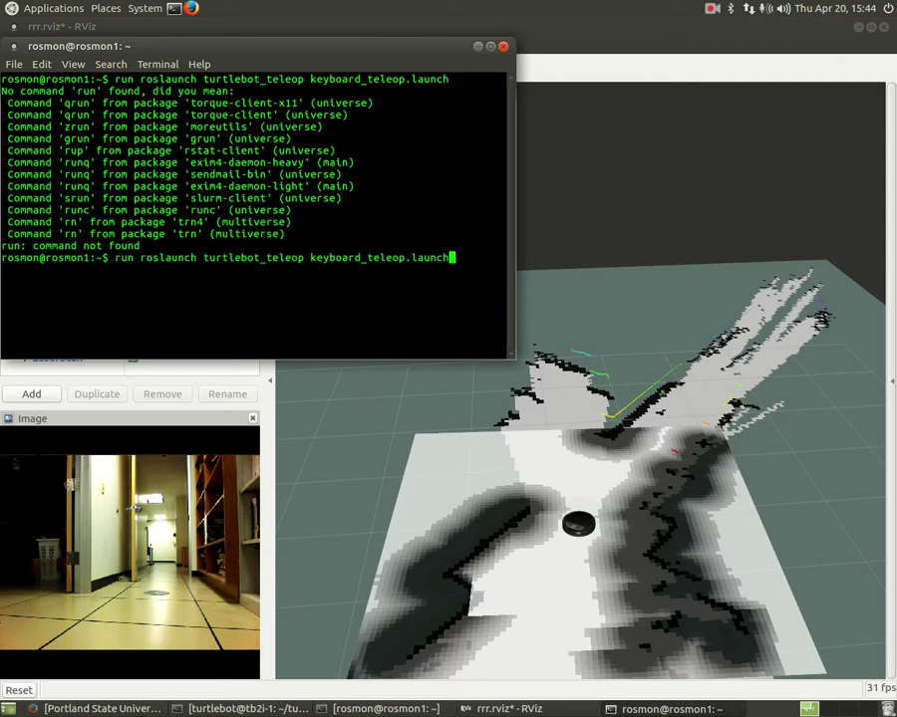
pyautogui.press('Left')
pyautogui.press('Left')
pyautogui.press('Left')
pyautogui.press('Left')
pyautogui.press('Left')
pyautogui.press('Left')
pyautogui.press('Left')
pyautogui.press('Left')
pyautogui.press('Left')
pyautogui.press('Left')
pyautogui.press('Left')
pyautogui.press('Left')
pyautogui.press('Left')
pyautogui.press('Left')
pyautogui.press('Left')
pyautogui.press('Left')
pyautogui.press('Left')
pyautogui.press('Left')
pyautogui.press('Left')
pyautogui.press('Left')
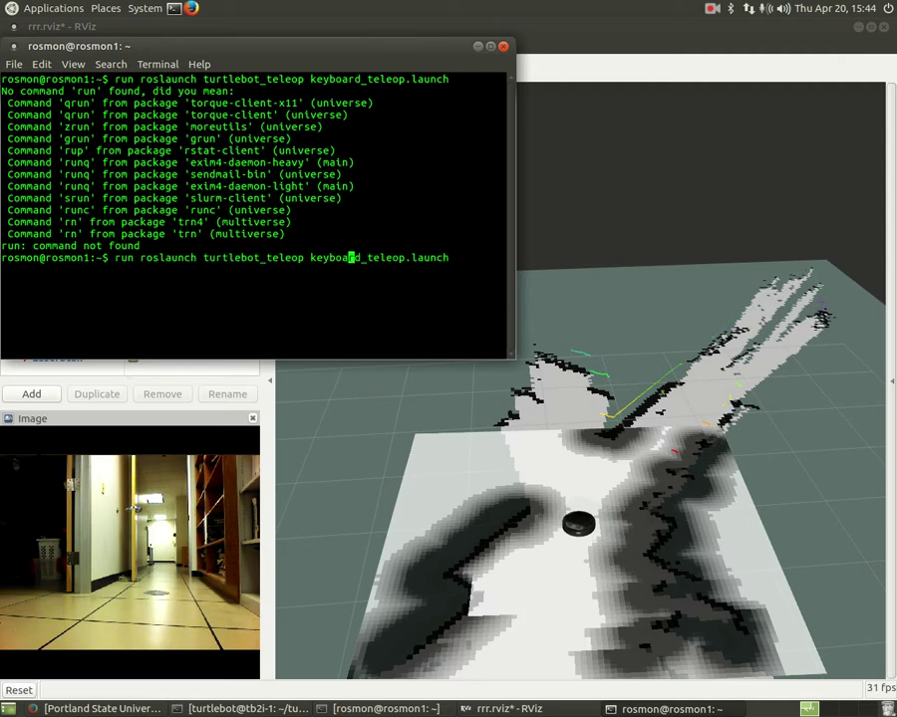
pyautogui.press('BackSpace')
pyautogui.press('BackSpace')
pyautogui.press('BackSpace')
pyautogui.press('BackSpace')
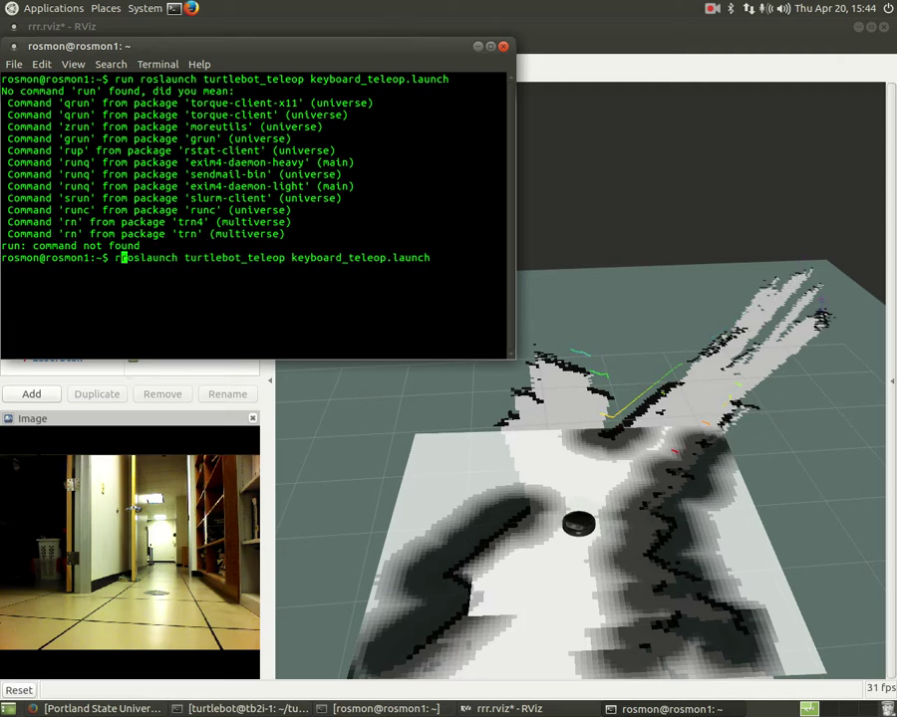
pyautogui.press('Return')
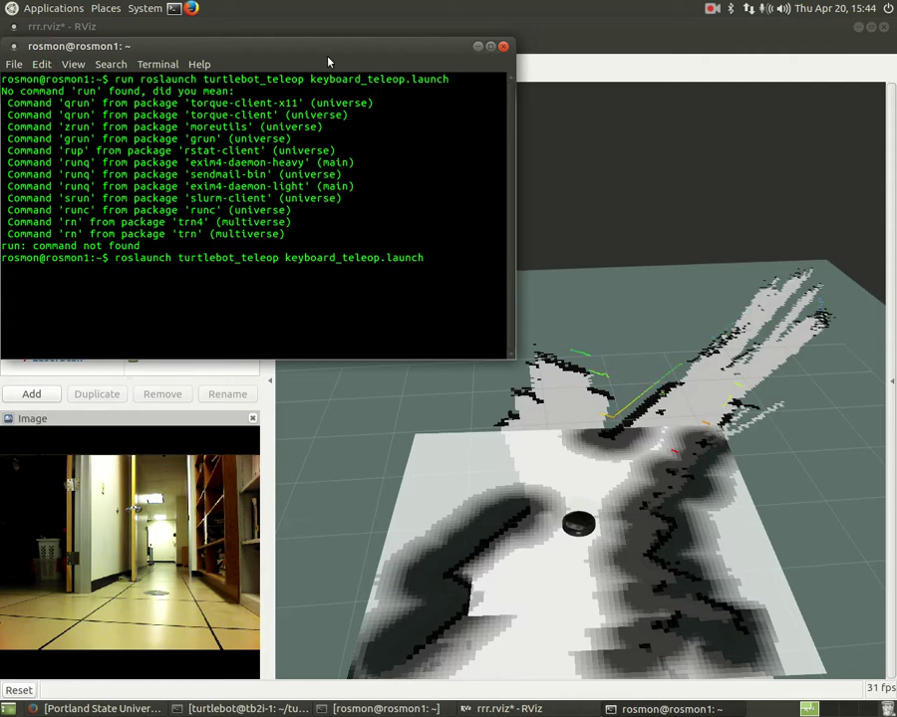
# - Move and shrink the keyboard teleop terminal over the map, then bring RViz in front of it
pyautogui.moveTo(323, 52); pyautogui.dragTo(379, 96)
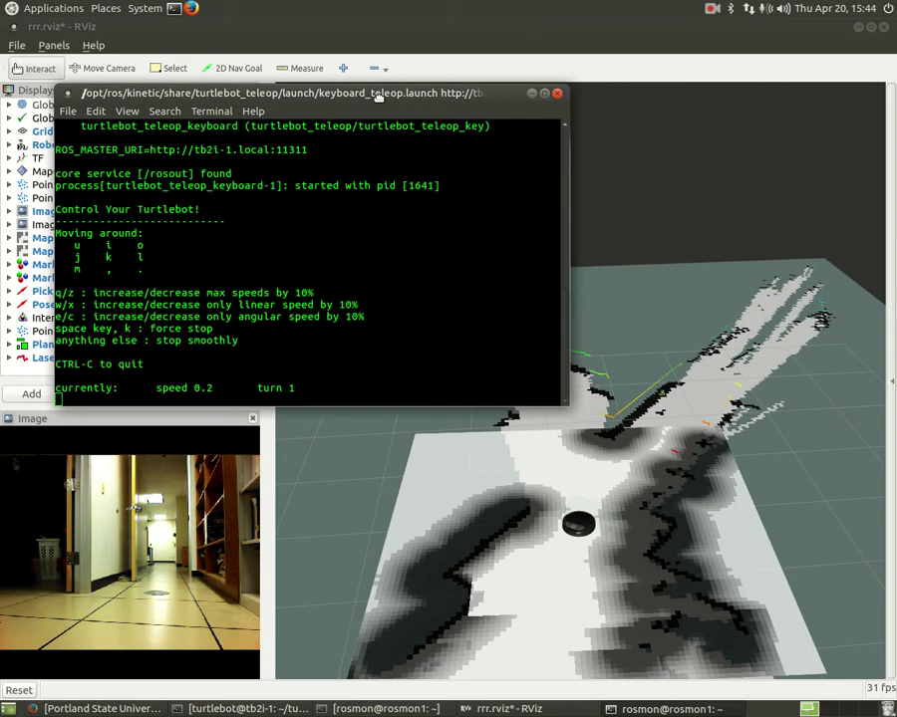
pyautogui.moveTo(60, 231); pyautogui.dragTo(149, 271)
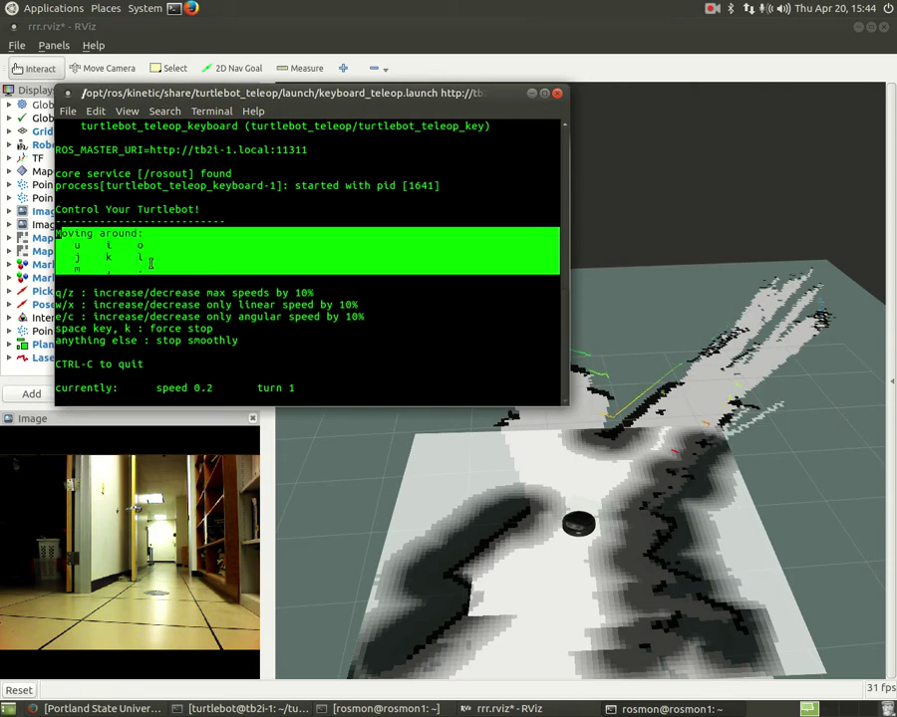
pyautogui.click(108, 251)
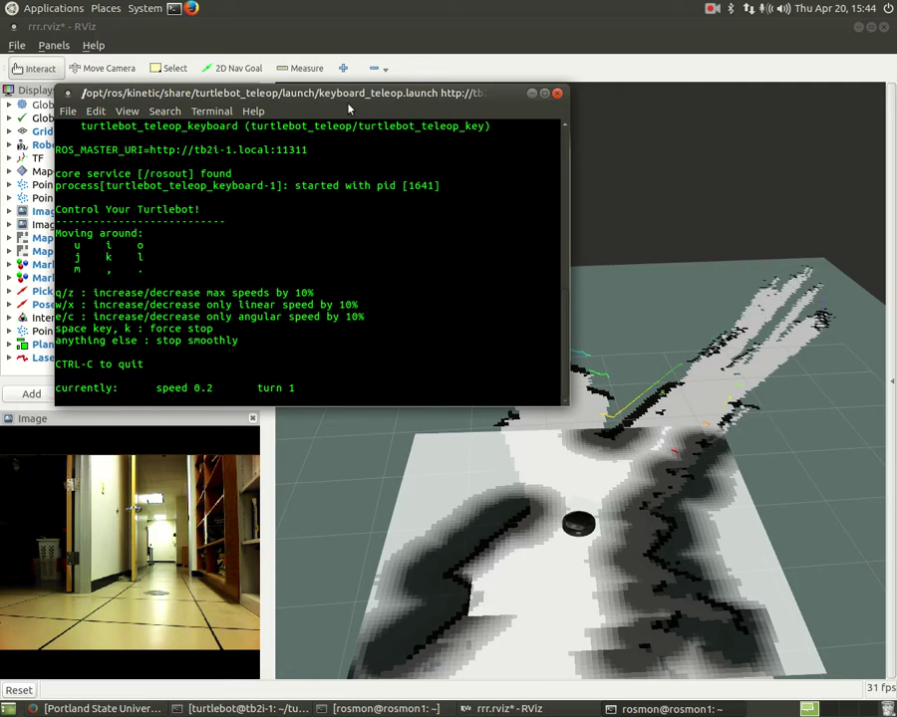
pyautogui.moveTo(348, 93); pyautogui.dragTo(315, 86)
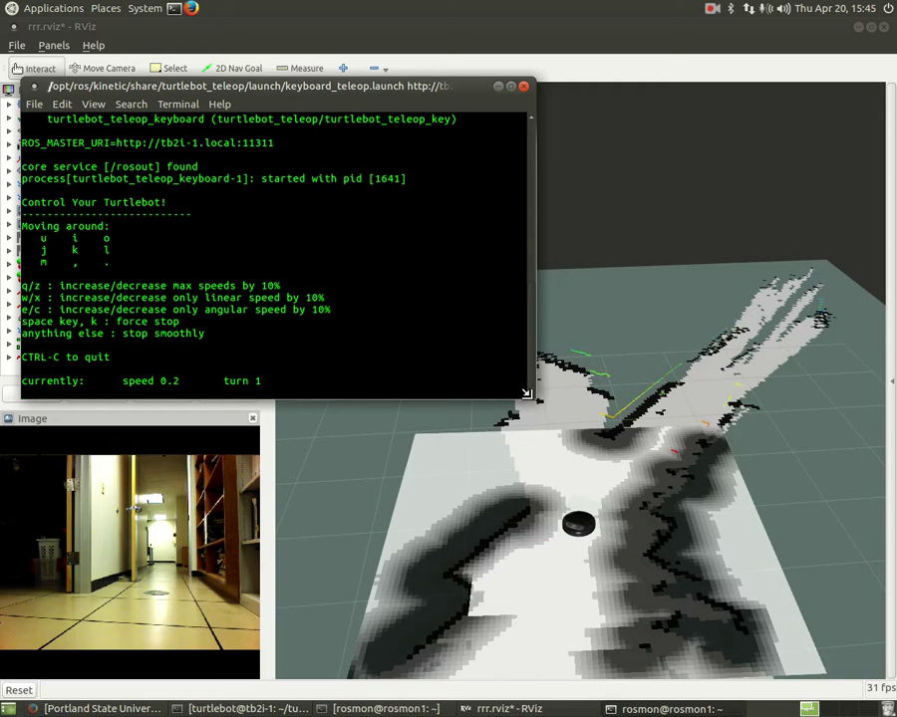
pyautogui.moveTo(528, 394); pyautogui.dragTo(433, 351)
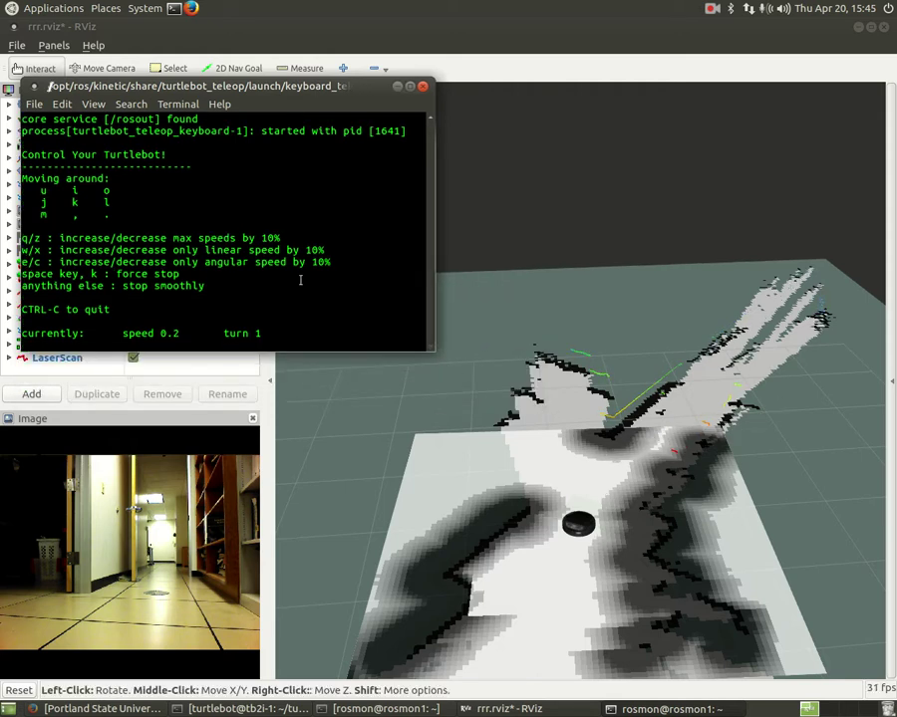
pyautogui.moveTo(268, 92); pyautogui.dragTo(303, 159)
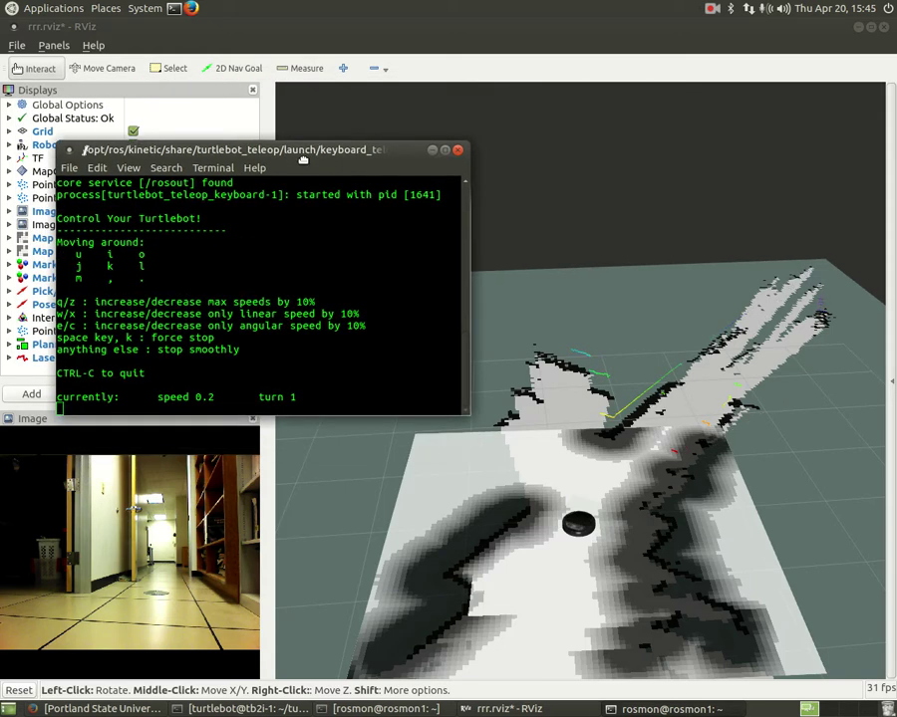
pyautogui.click(626, 254)
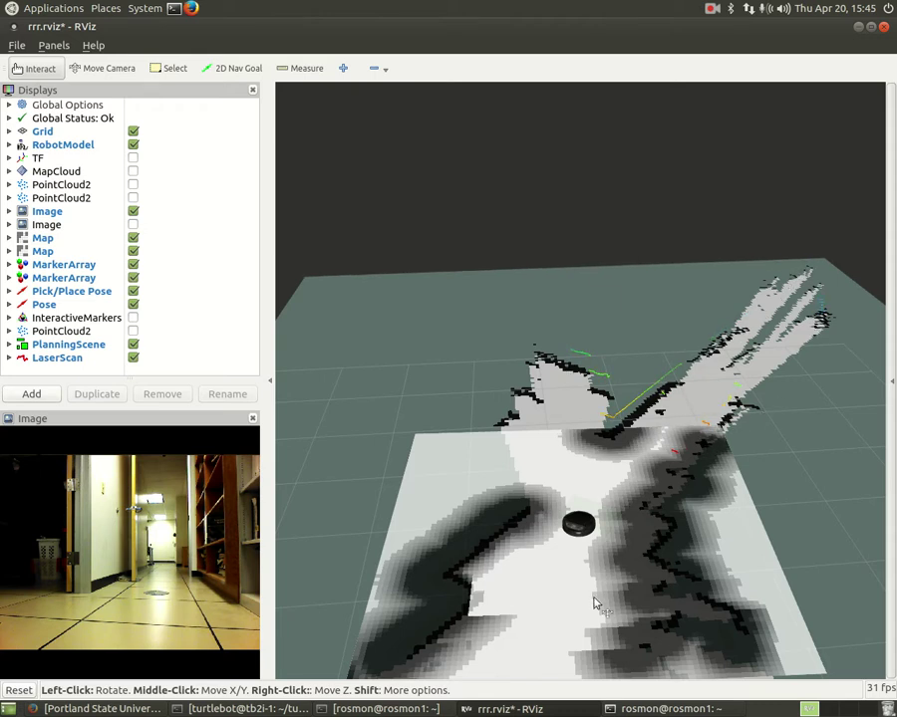
# - Nudge the teleop terminal right, then bring RViz forward and tilt the map to view it from above
pyautogui.click(247, 708)
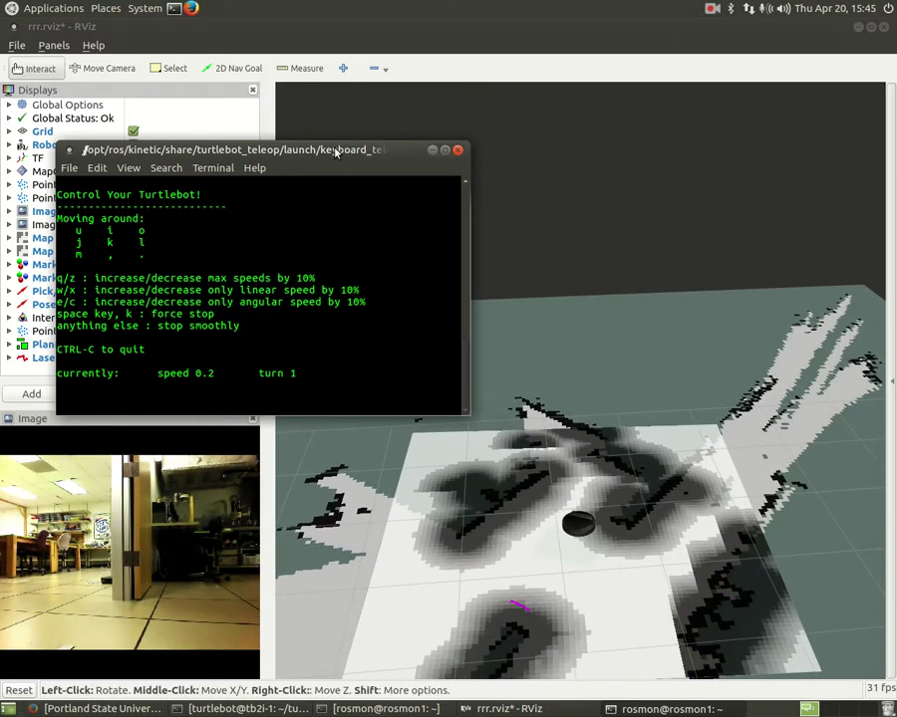
pyautogui.moveTo(345, 150); pyautogui.dragTo(447, 154)
pyautogui.scroll(-3, 459, 403)
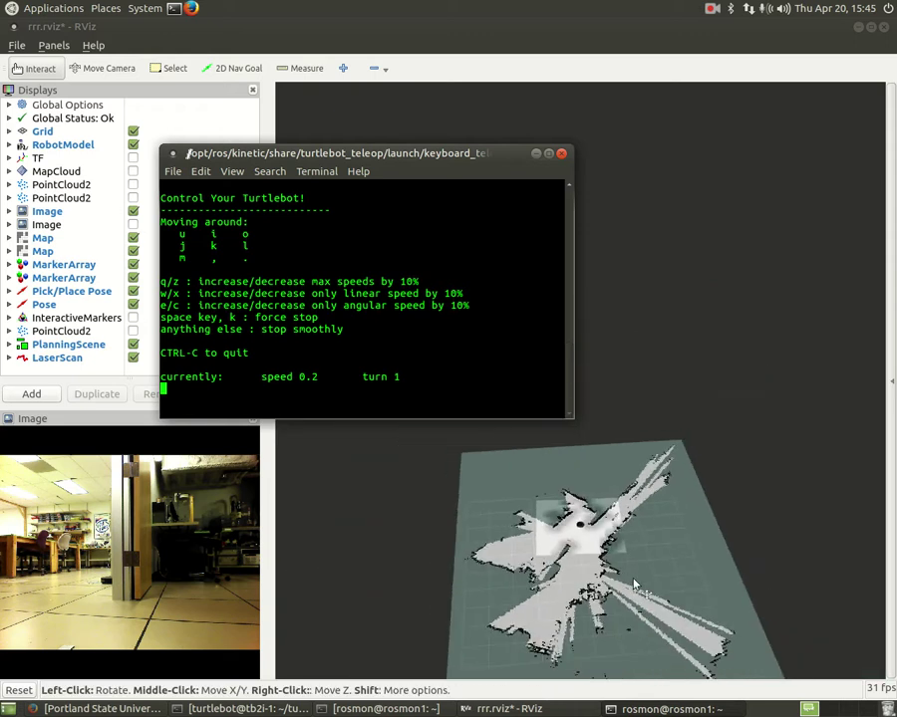
pyautogui.click(485, 427)
pyautogui.scroll(5, 658, 598)
pyautogui.moveTo(672, 619); pyautogui.dragTo(608, 564)
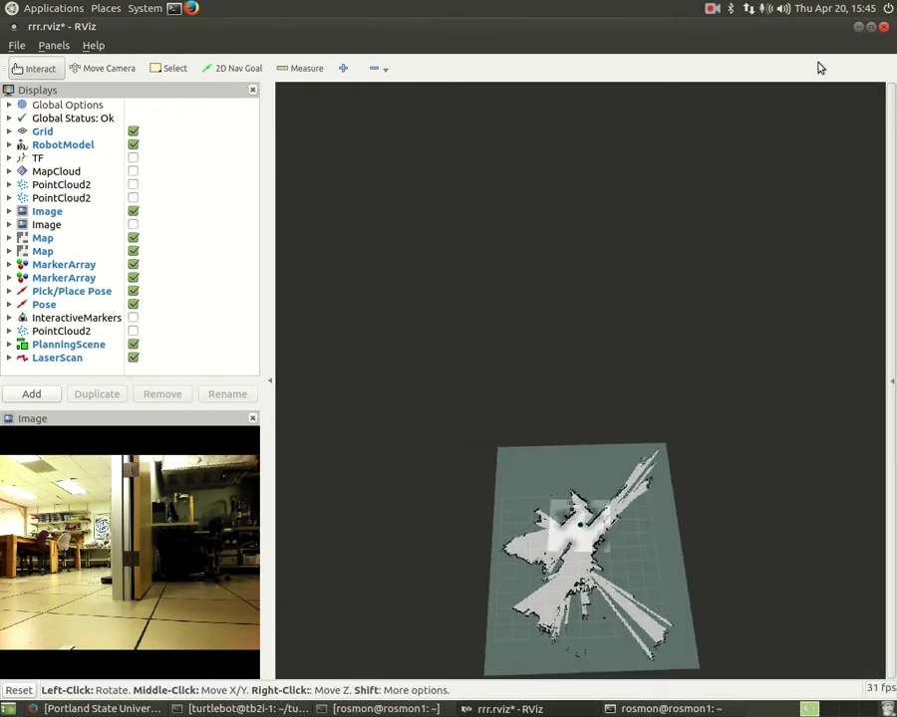
# - Minimize RViz and the teleop terminal, and restore the tutorial page in Firefox
pyautogui.click(859, 28)
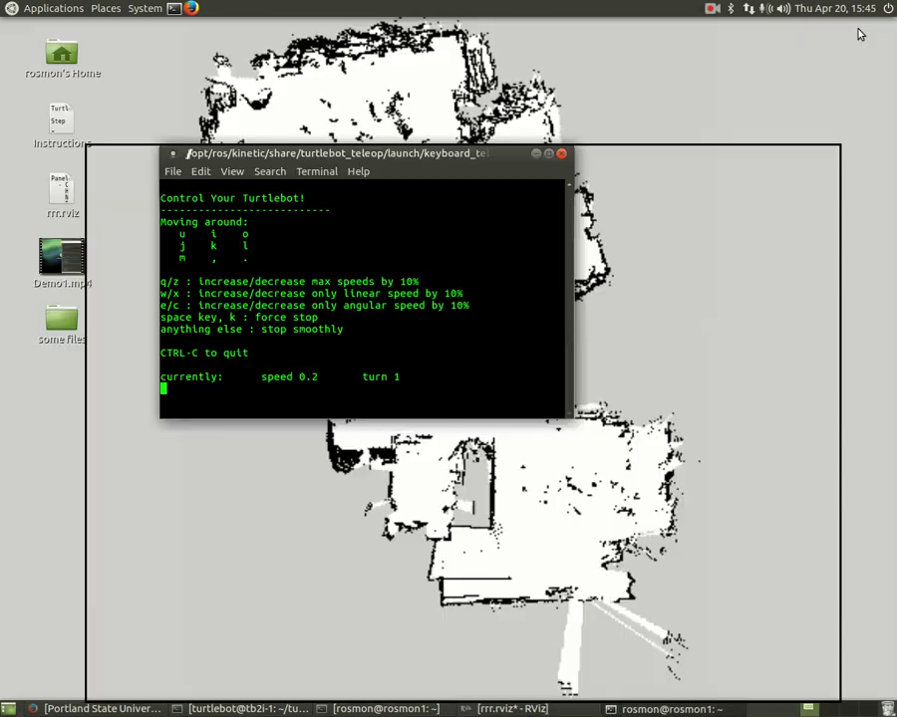
pyautogui.moveTo(473, 158); pyautogui.dragTo(717, 156)
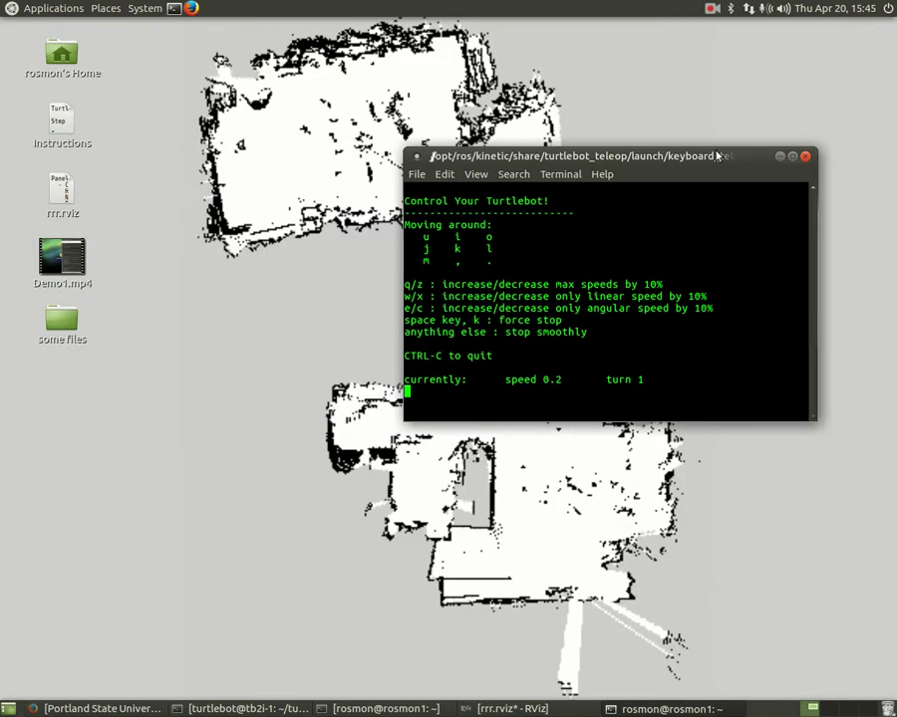
pyautogui.click(779, 157)
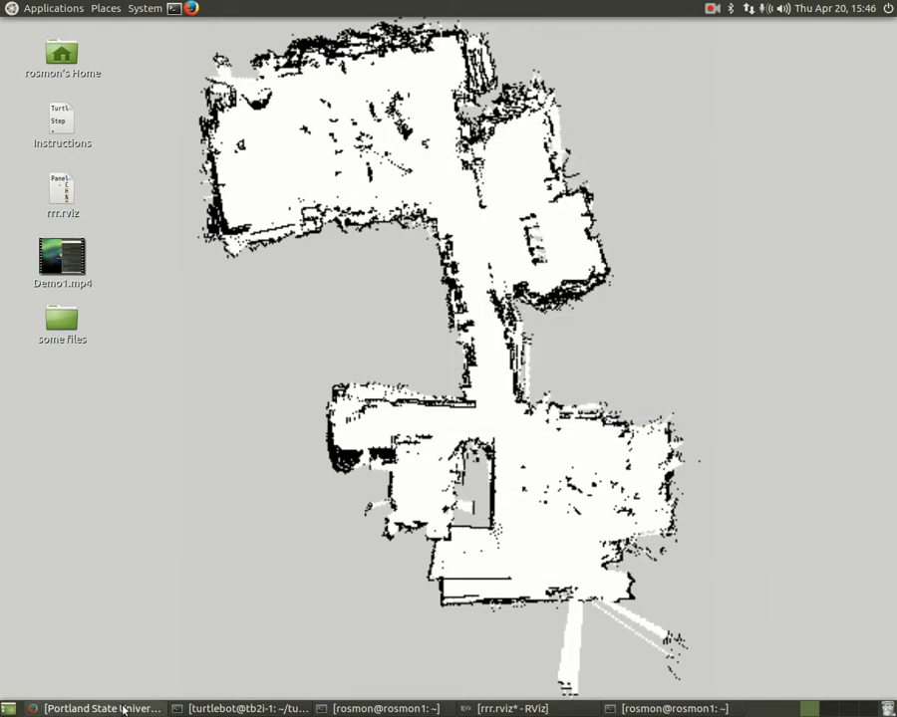
pyautogui.click(105, 708)
# - Copy the map_saver command from Step 4 and minimize the browser to show the desktop
pyautogui.scroll(-1, 317, 419)
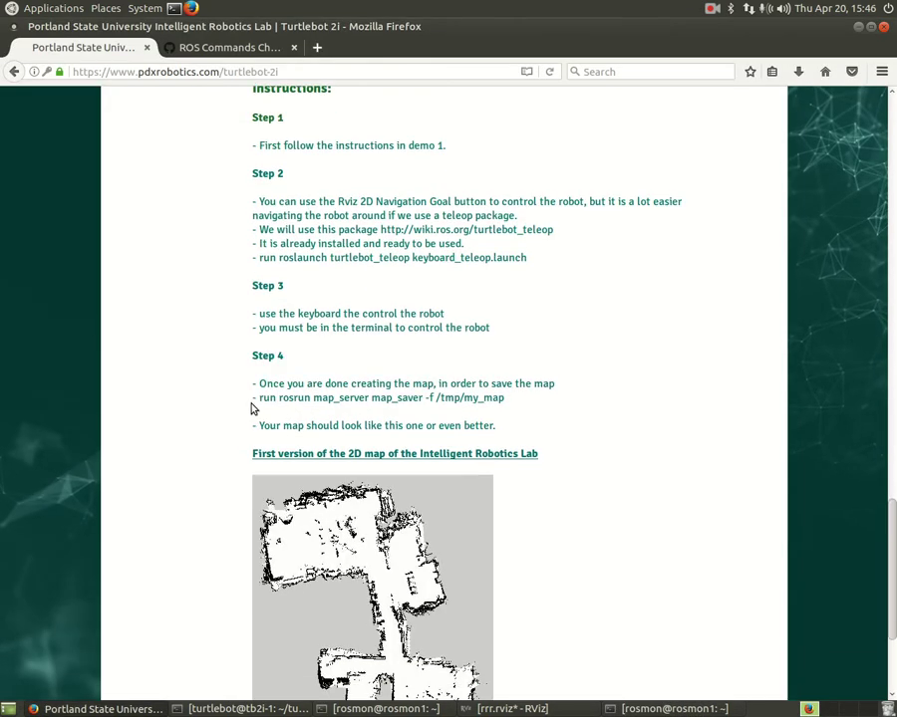
pyautogui.moveTo(279, 397); pyautogui.dragTo(504, 398)
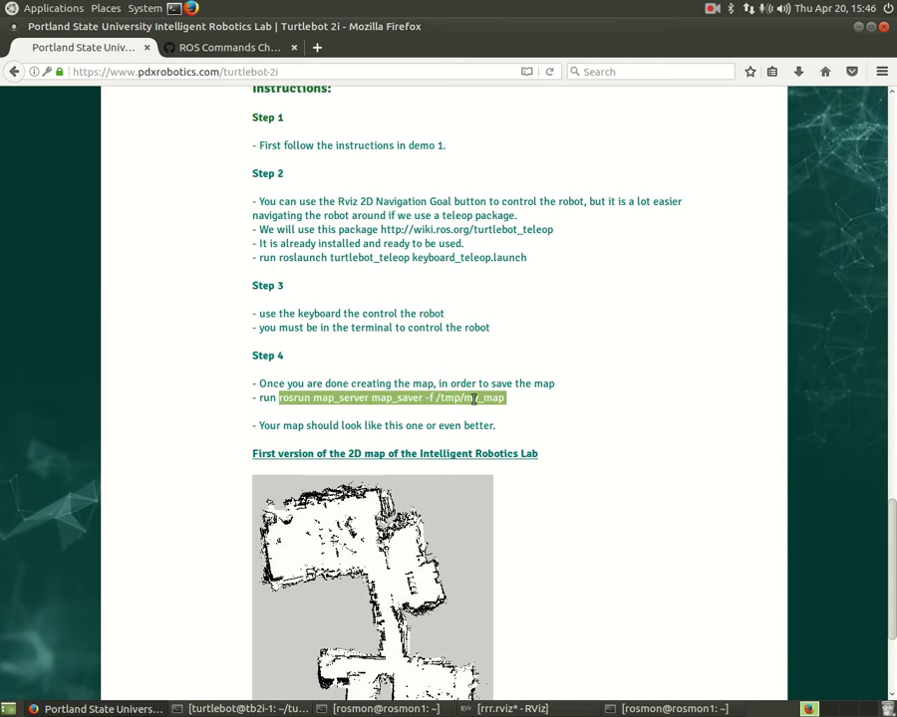
pyautogui.rightClick(465, 397)
pyautogui.click(495, 409)
pyautogui.click(807, 105)
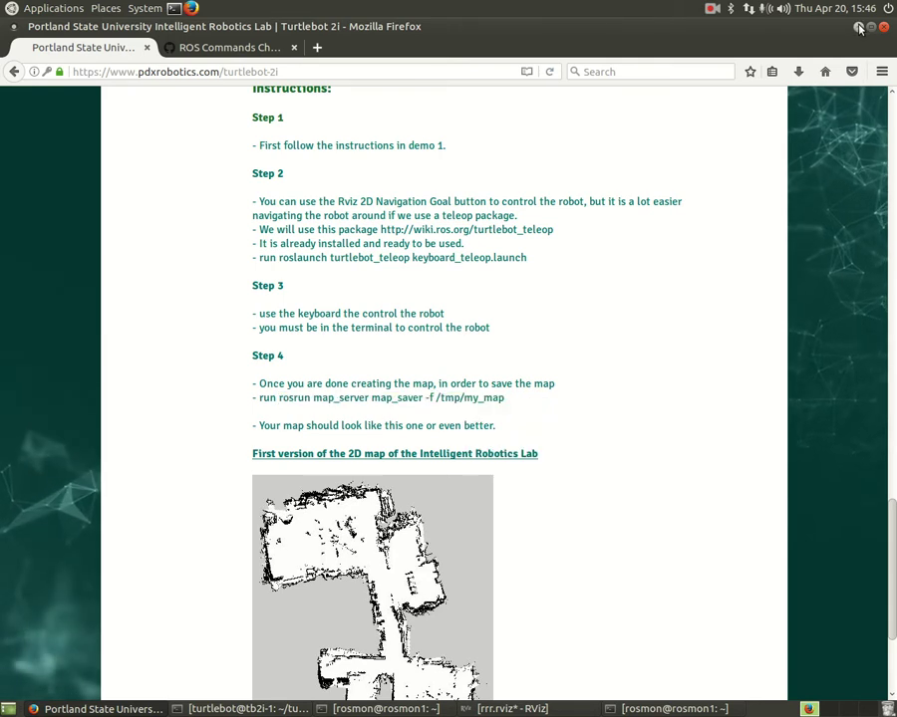
pyautogui.hotkey('ctrl', 'alt', 'd')
# - Paste the map_saver command into a new terminal, set the output to /tmp/my_map_1, run it, then cd .. to /home
pyautogui.click(174, 10)
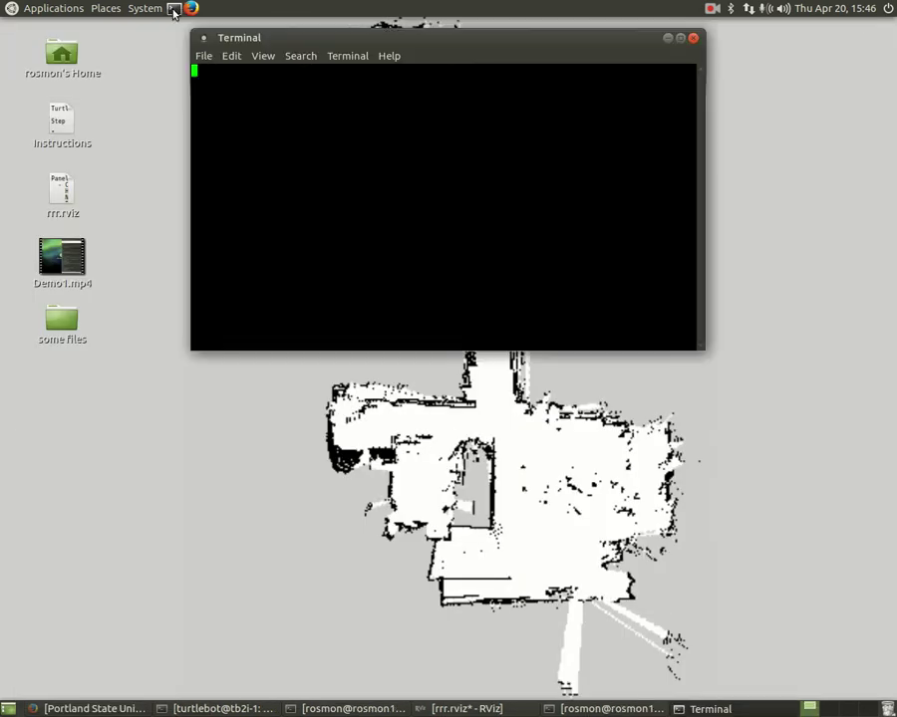
pyautogui.rightClick(343, 74)
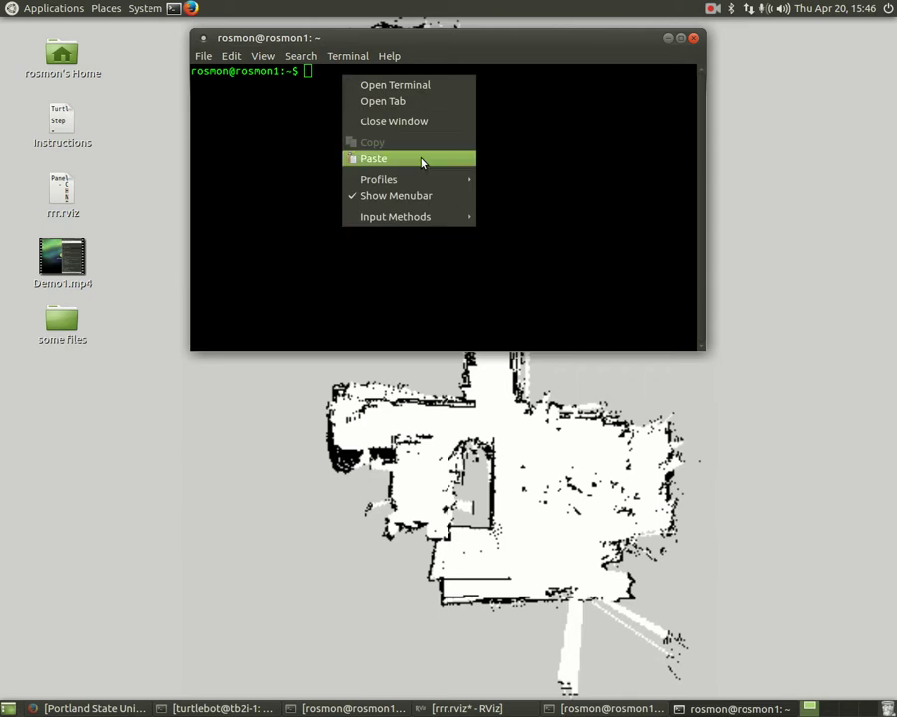
pyautogui.click(422, 162)
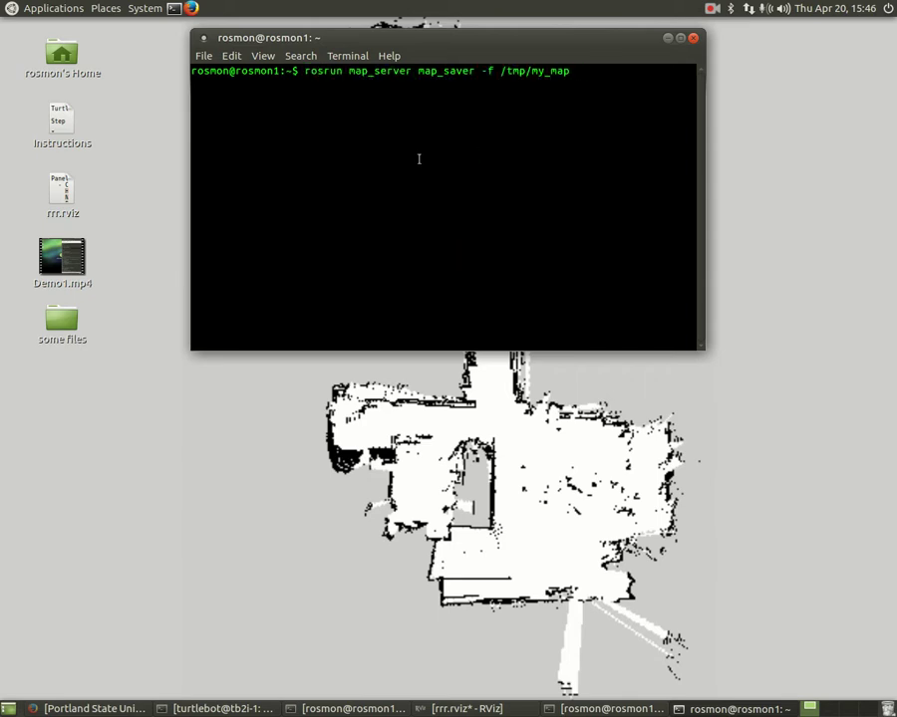
pyautogui.press('BackSpace')
pyautogui.write('_')
pyautogui.press('BackSpace')
pyautogui.write('_1')
pyautogui.press('Return')
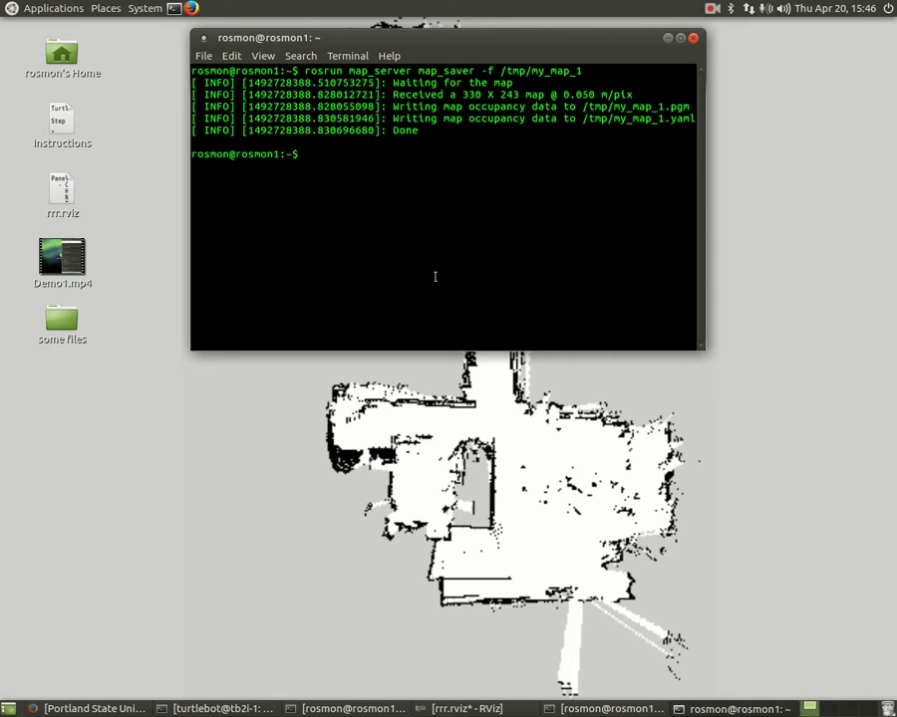
pyautogui.write('cd ..')
pyautogui.press('Return')
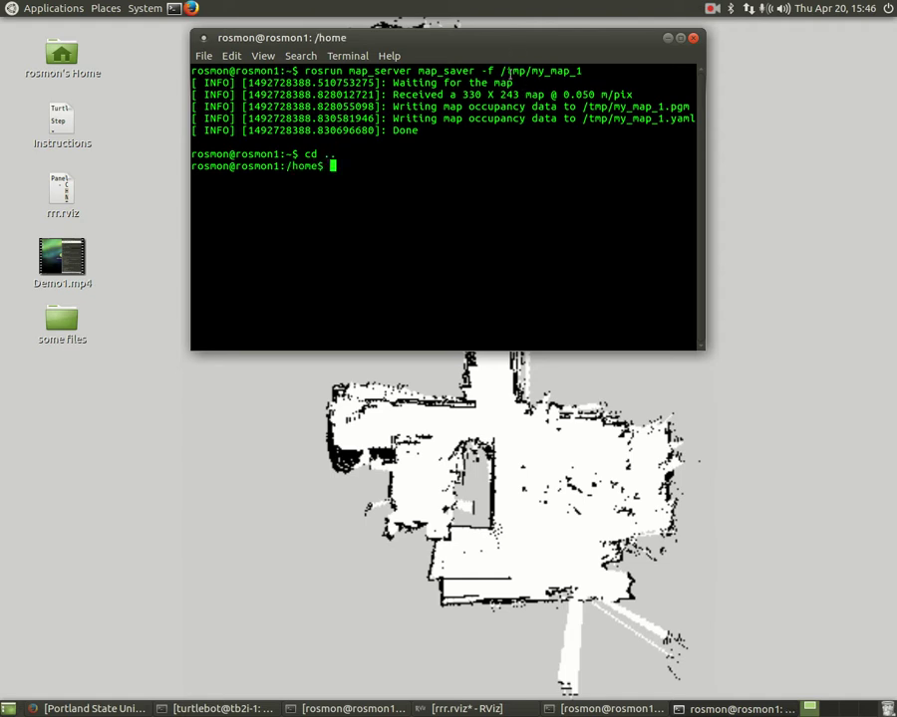
# - Check the /tmp/my_map_1 path in the earlier command and list the contents of /home
pyautogui.doubleClick(556, 70)
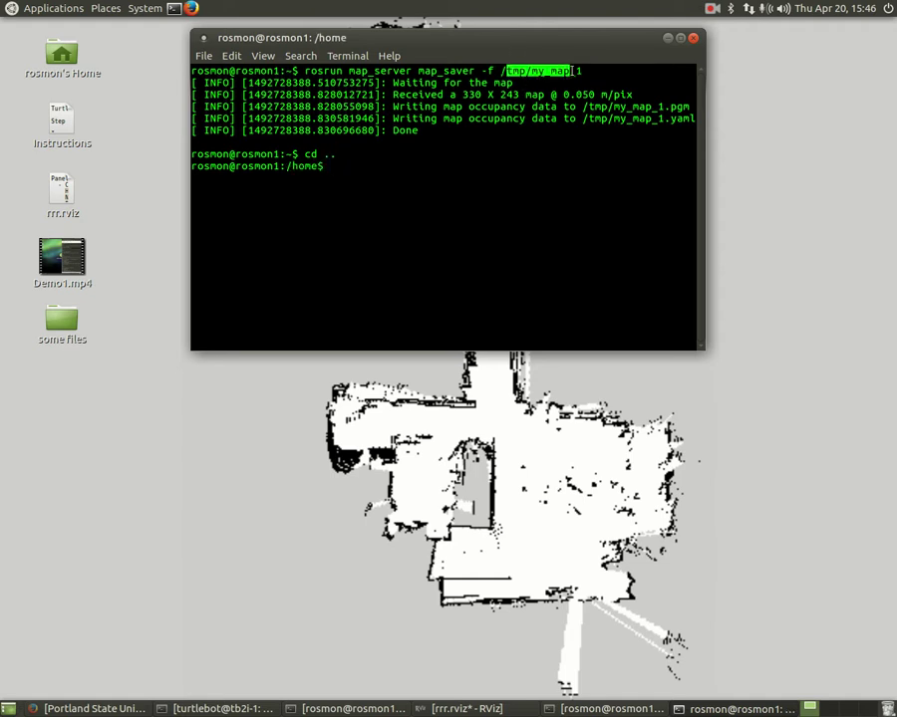
pyautogui.click(556, 70)
pyautogui.doubleClick(556, 70)
pyautogui.click(517, 166)
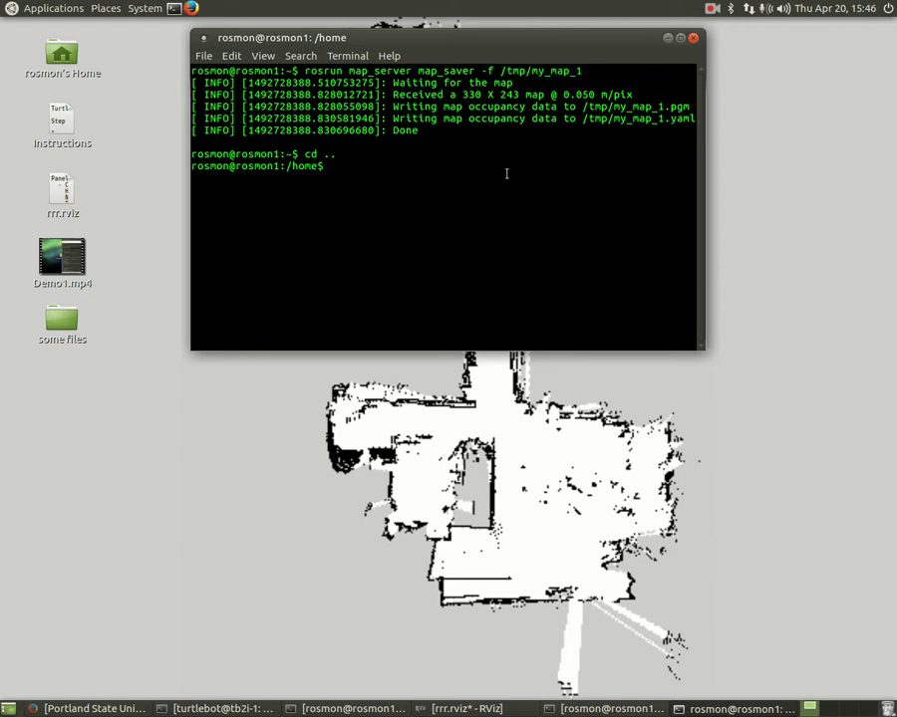
pyautogui.write('ls')
pyautogui.press('Return')
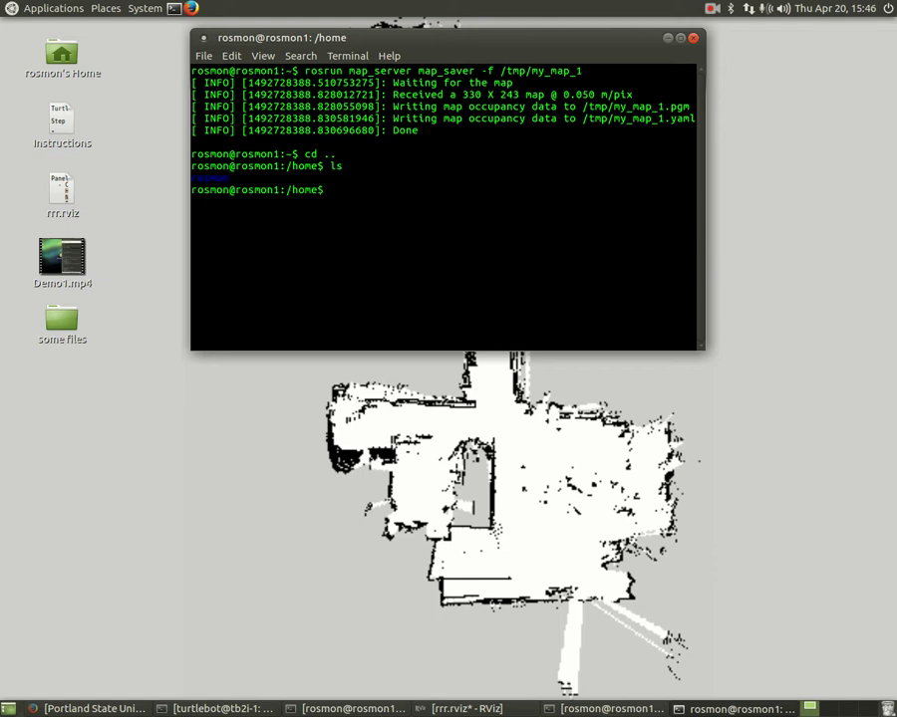
# - Move to the root directory, list it, then cd into tmp and list my_map_1.pgm and my_map_1.yaml
pyautogui.write('cd ..')
pyautogui.press('Return')
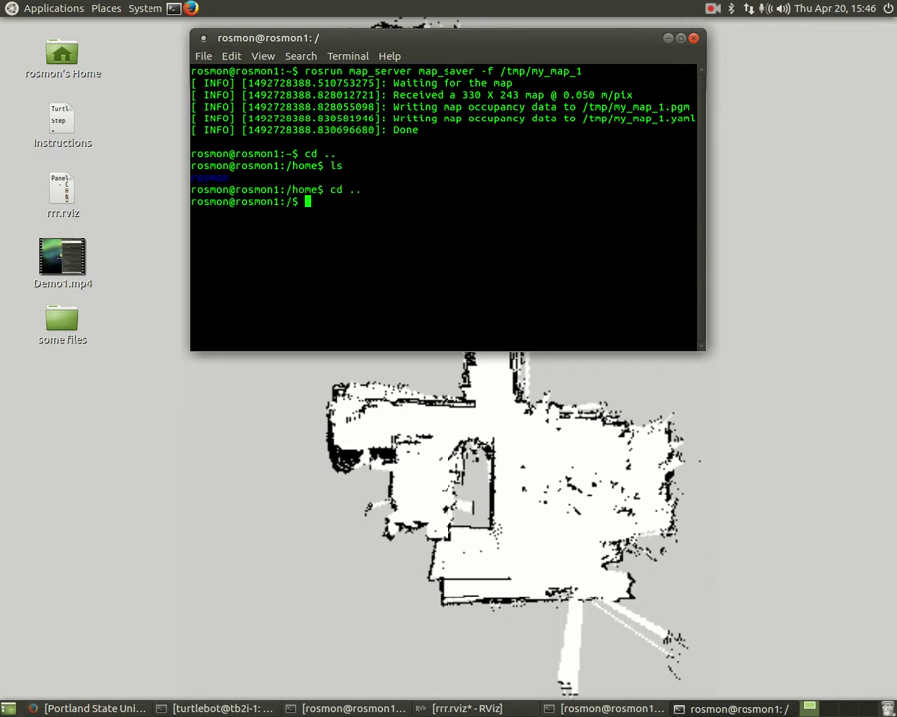
pyautogui.write('ls')
pyautogui.press('Return')
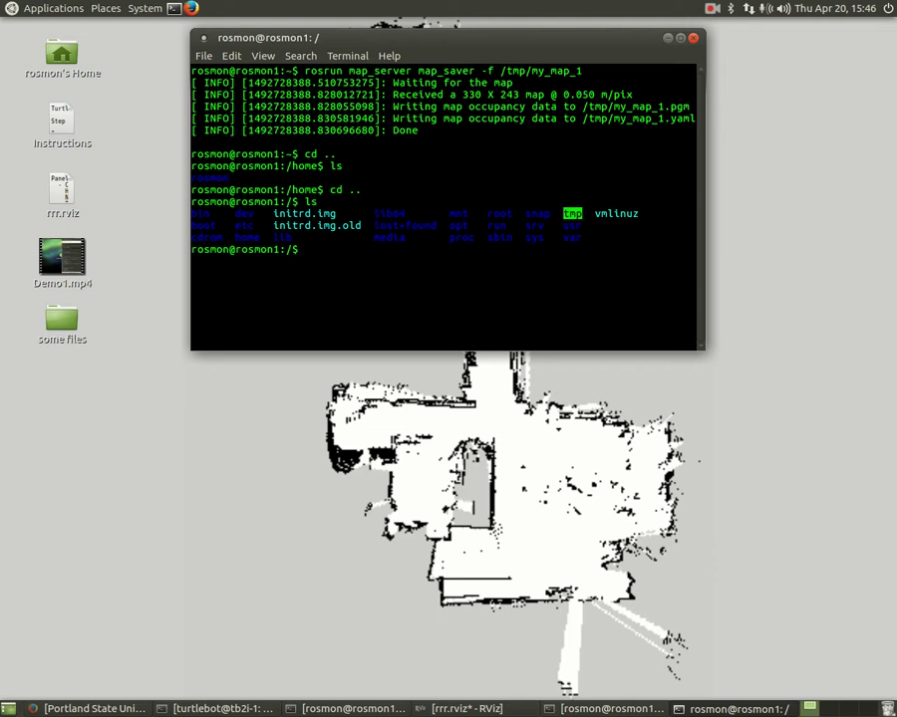
pyautogui.write('cd tmp')
pyautogui.press('Return')
pyautogui.write('ls')
pyautogui.press('Return')
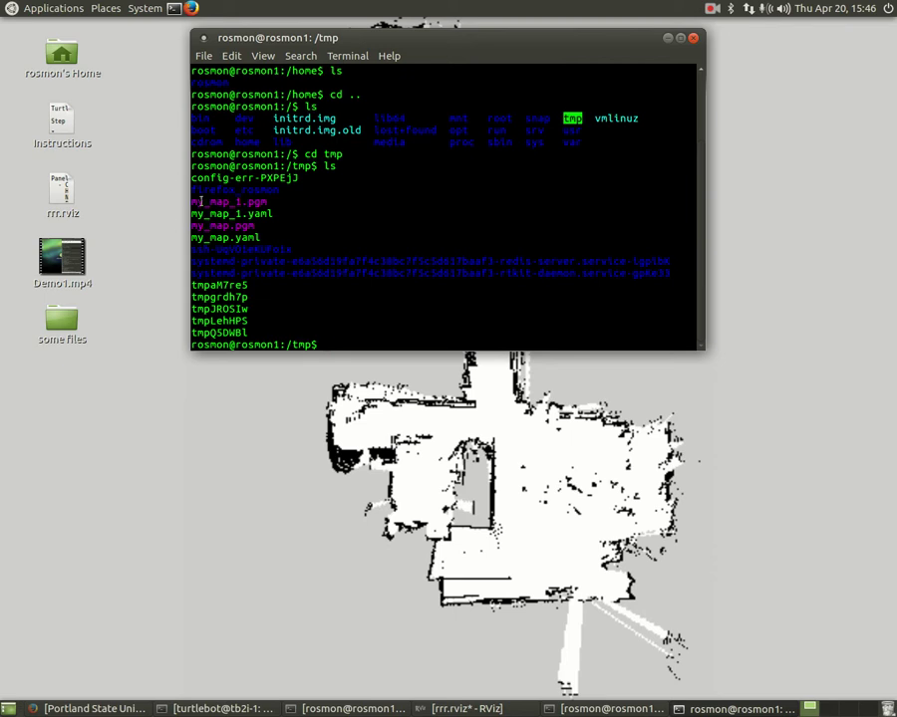
# - Browse from Desktop through File System to /tmp and open my_map_1.pgm in the image viewer
pyautogui.click(136, 12)
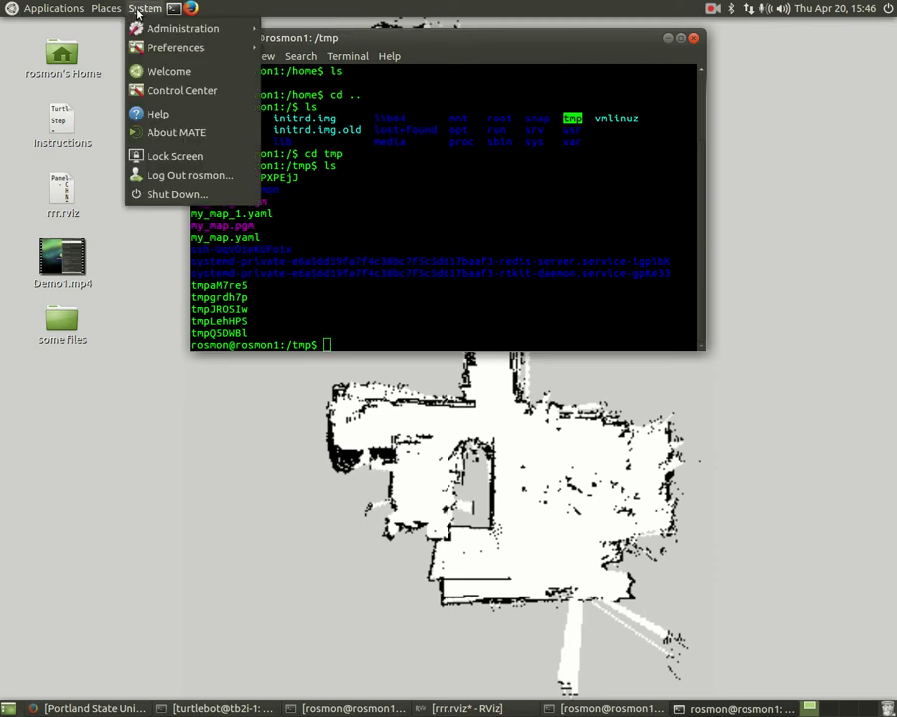
pyautogui.moveTo(106, 8)
pyautogui.click(120, 48)
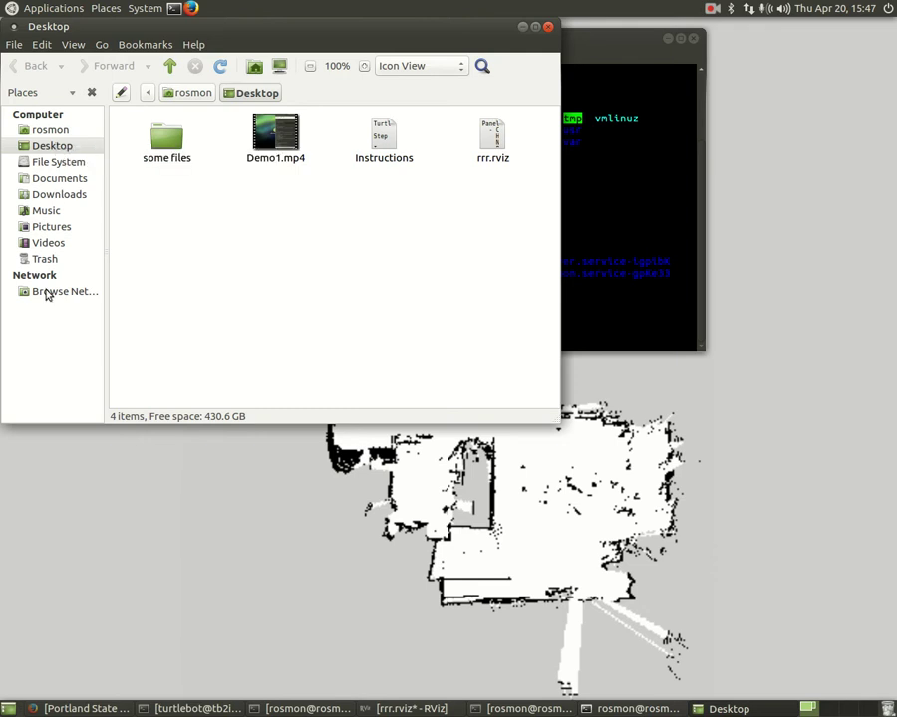
pyautogui.click(55, 164)
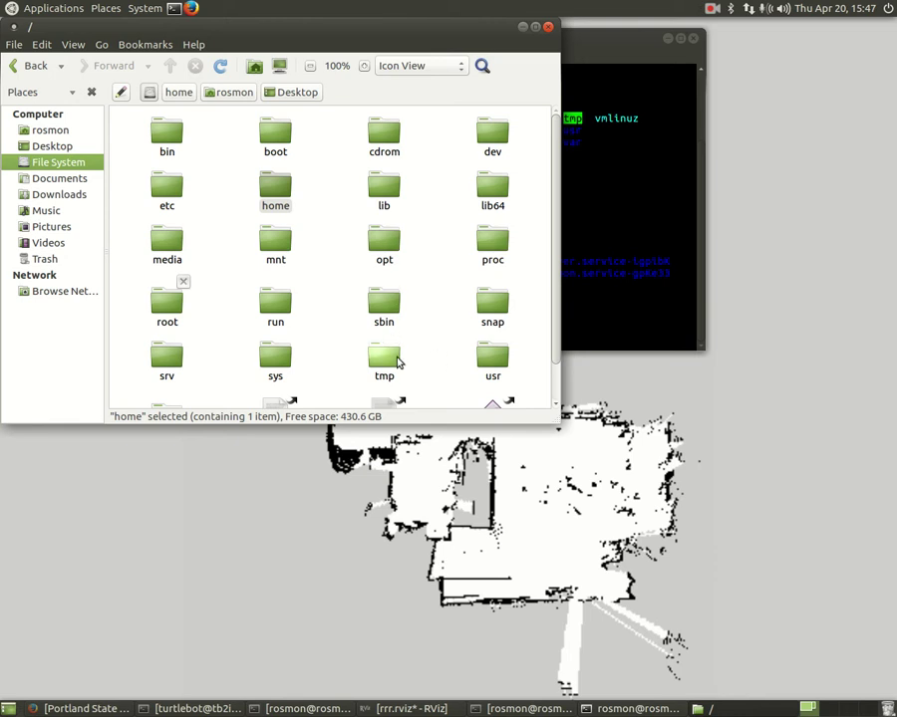
pyautogui.doubleClick(395, 359)
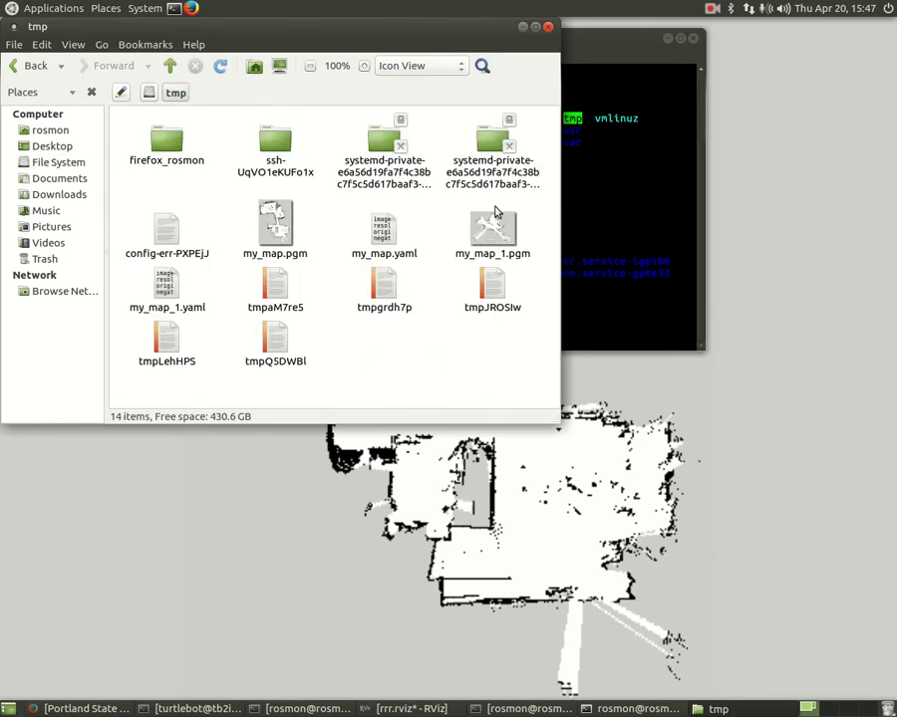
pyautogui.doubleClick(499, 245)
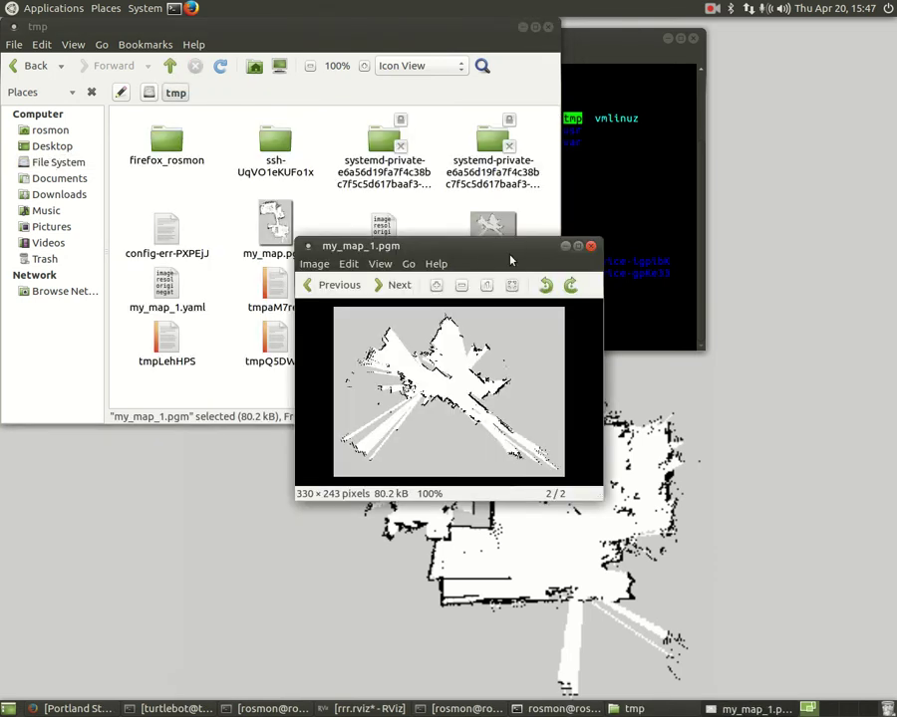
# - Maximize the 330 × 243 map image, compare it against RViz's map, then minimize both windows
pyautogui.doubleClick(510, 250)
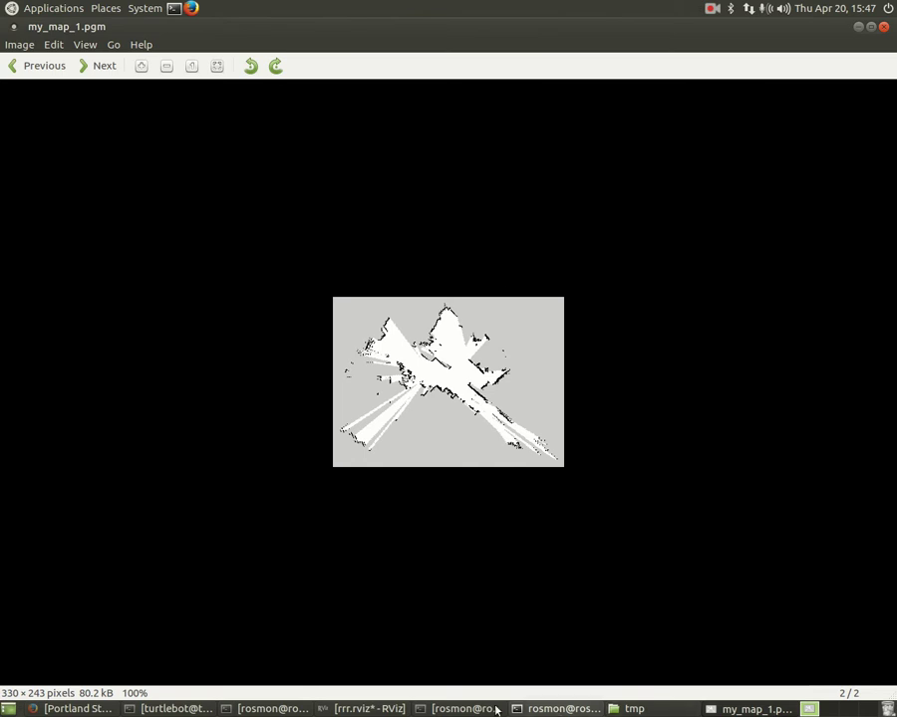
pyautogui.click(367, 709)
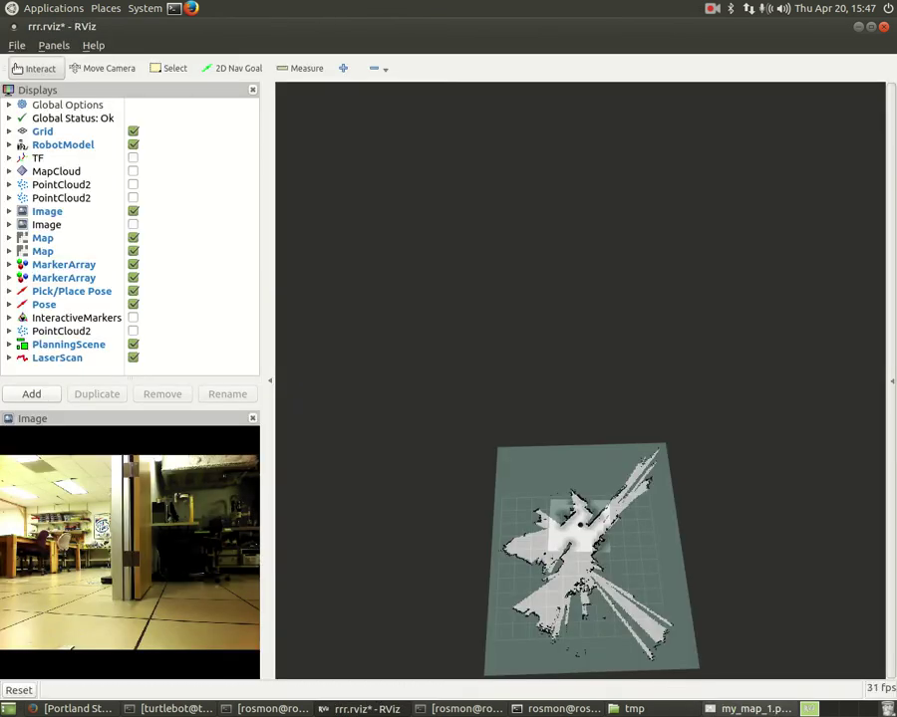
pyautogui.click(757, 709)
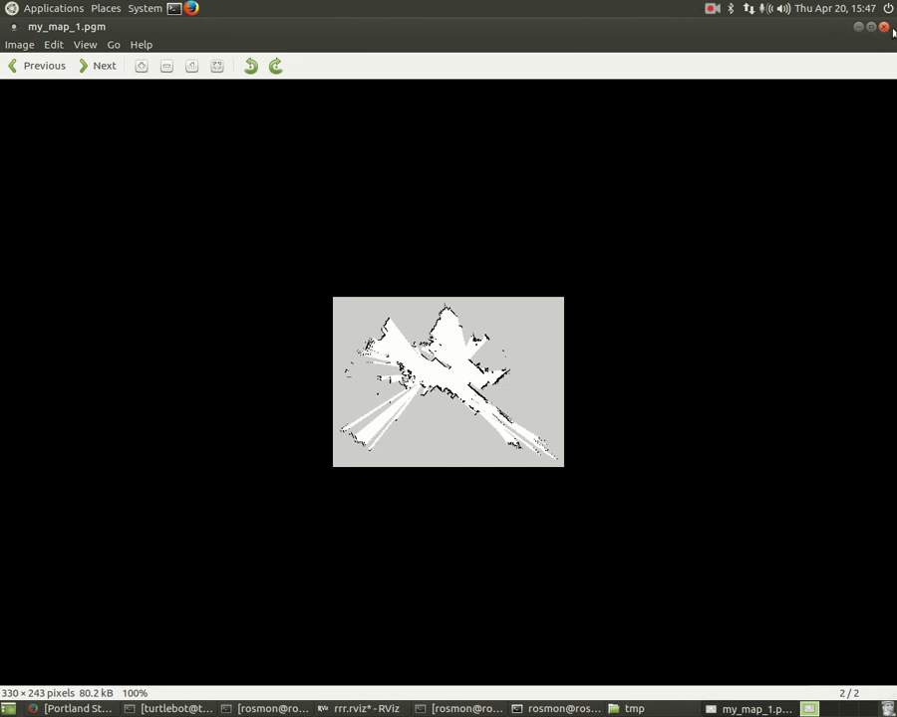
pyautogui.click(858, 28)
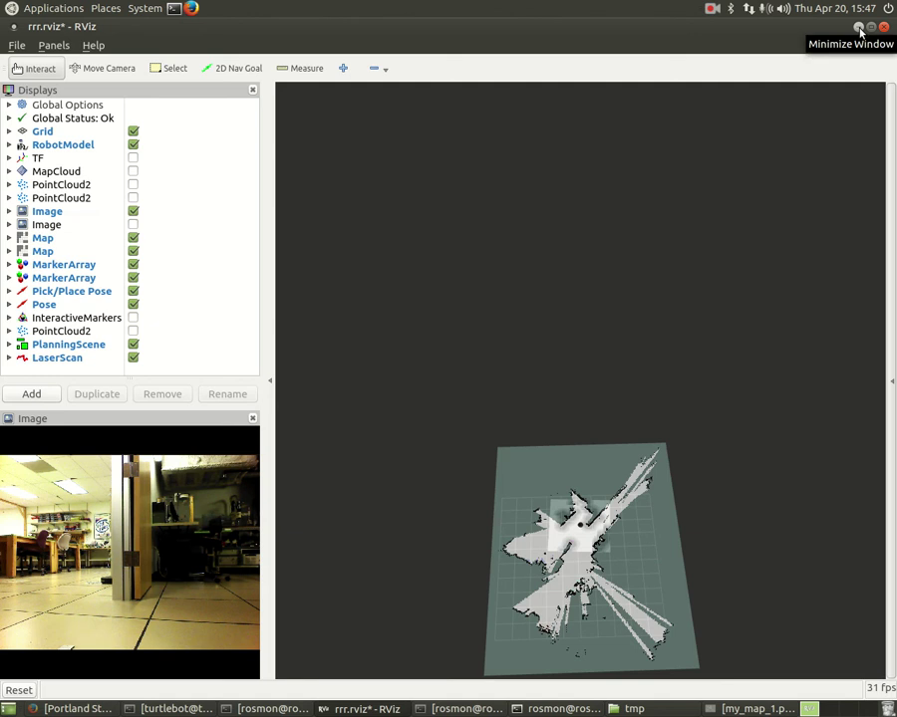
pyautogui.click(859, 28)
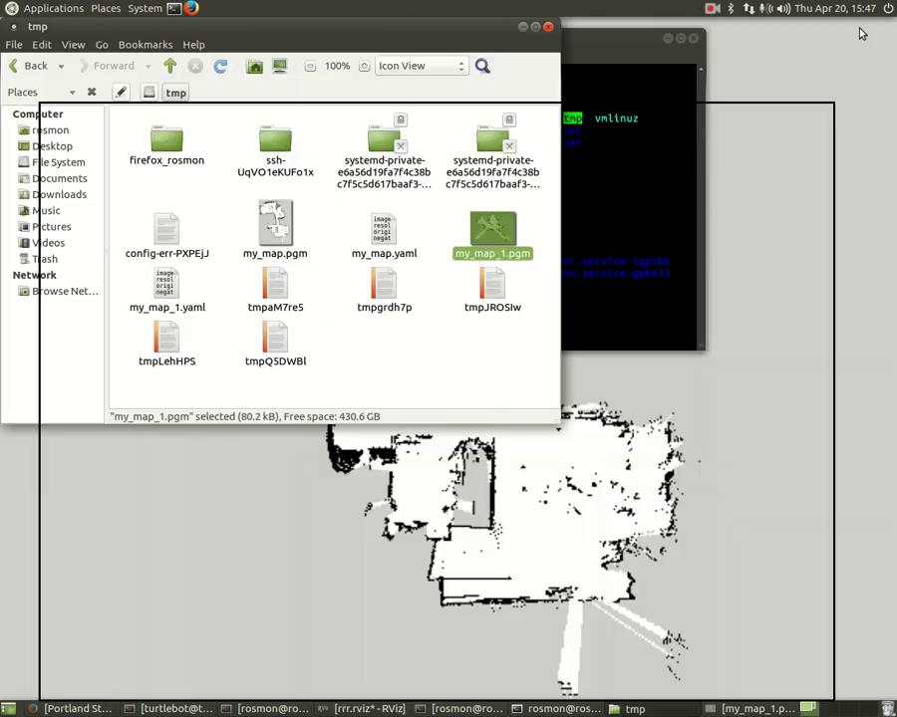